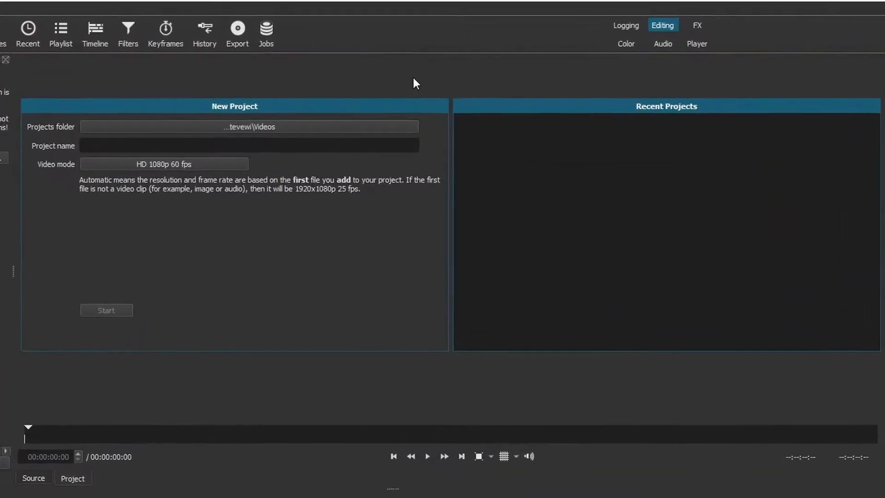
- Create a new project named "AI Builder ID Reader - Demo"
left_click(263, 149)
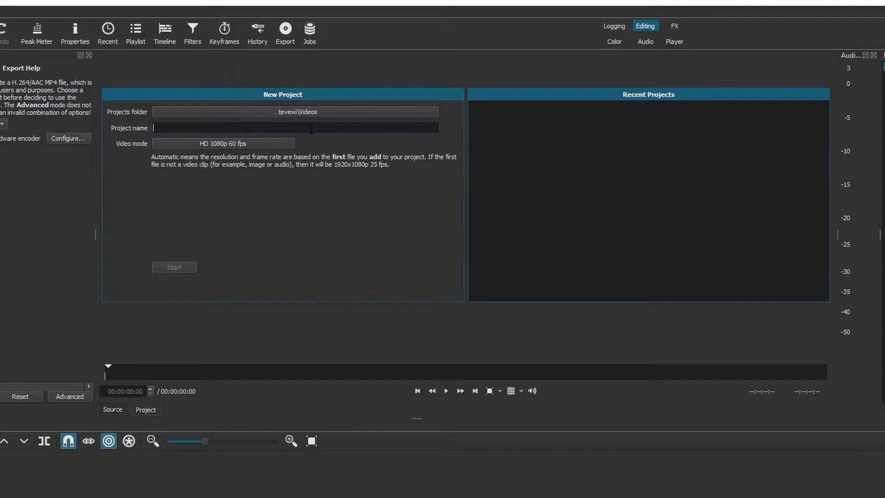
type("AI Builder ID Reader - Demo")
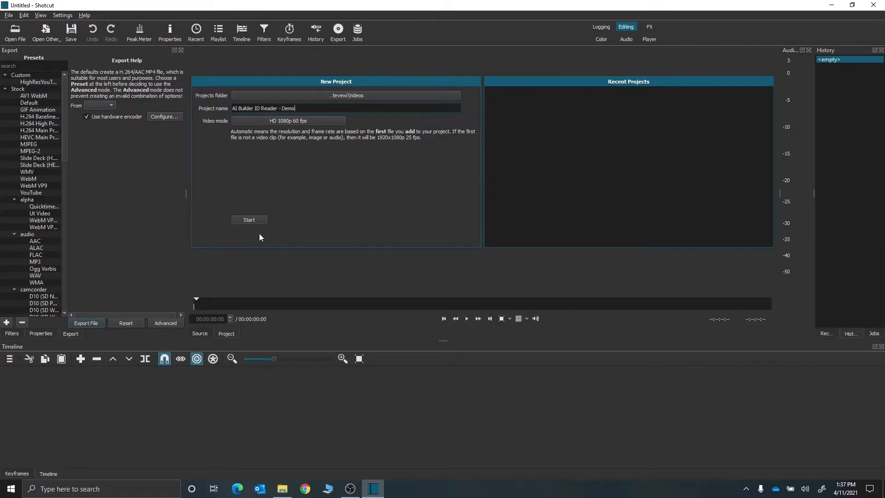
left_click(238, 219)
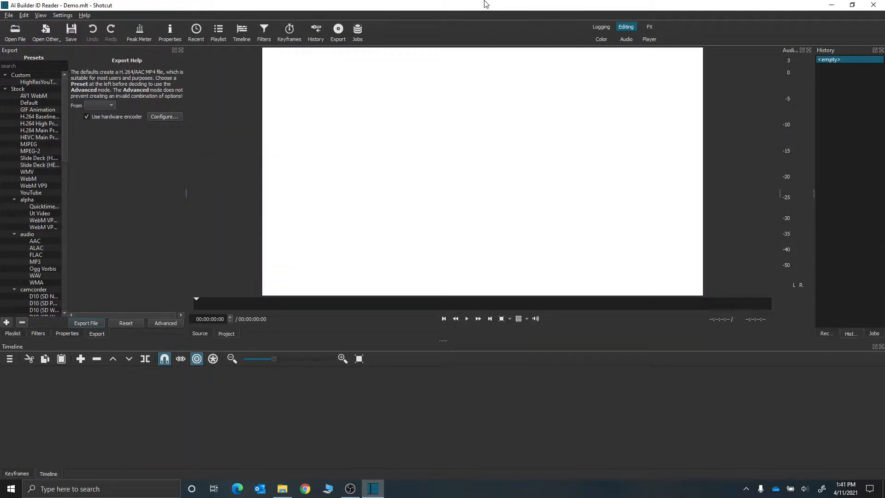
- Open intro.mkv, preview its first seconds, and place the clip at the start of the empty timeline
left_click(15, 32)
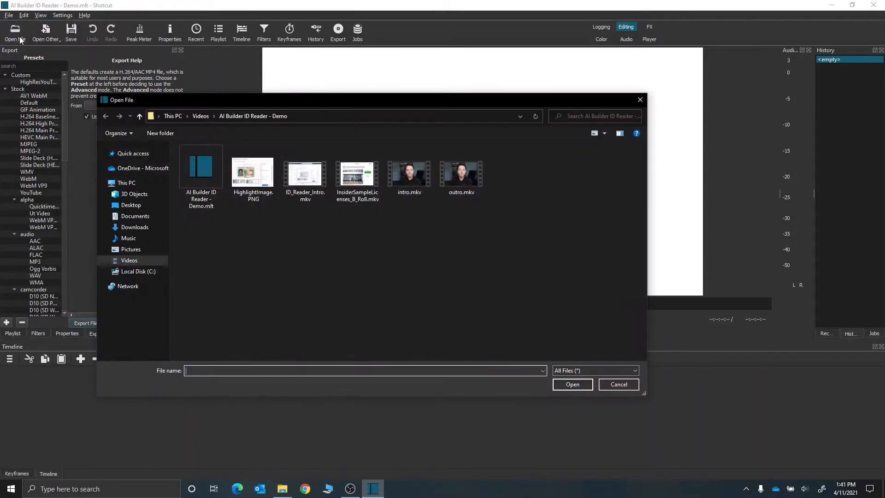
left_click(423, 178)
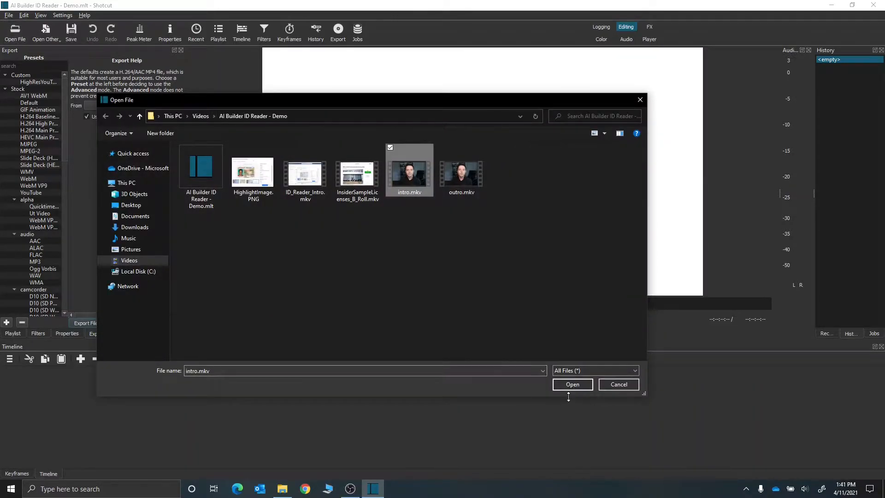
left_click(573, 386)
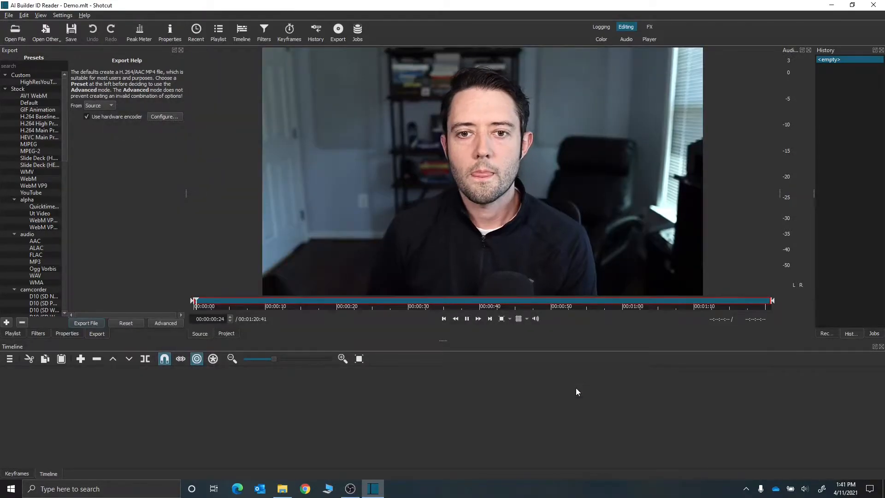
key("space")
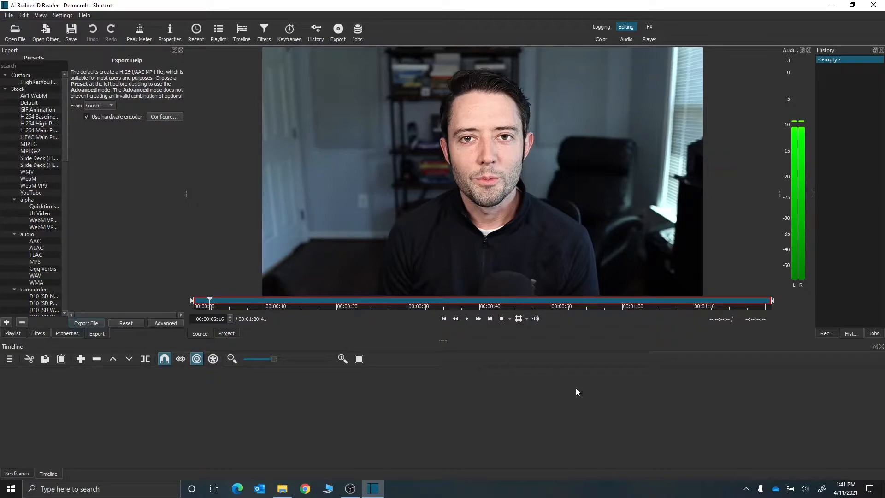
key("space")
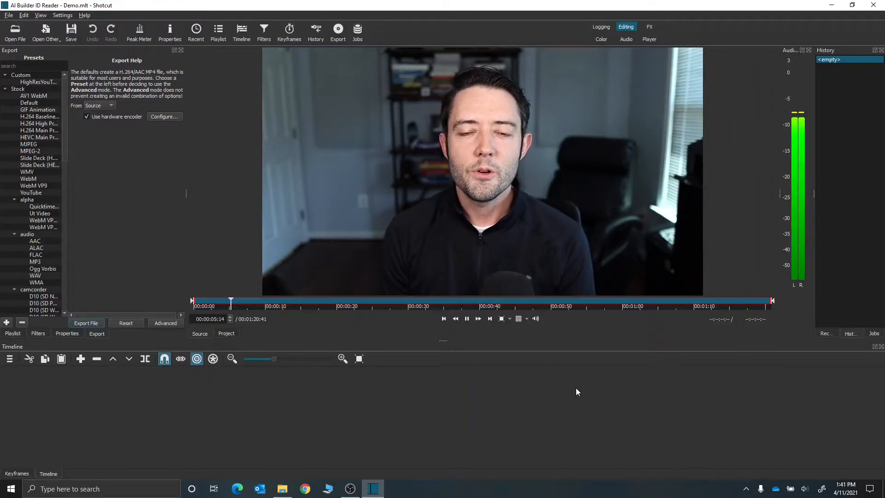
key("space")
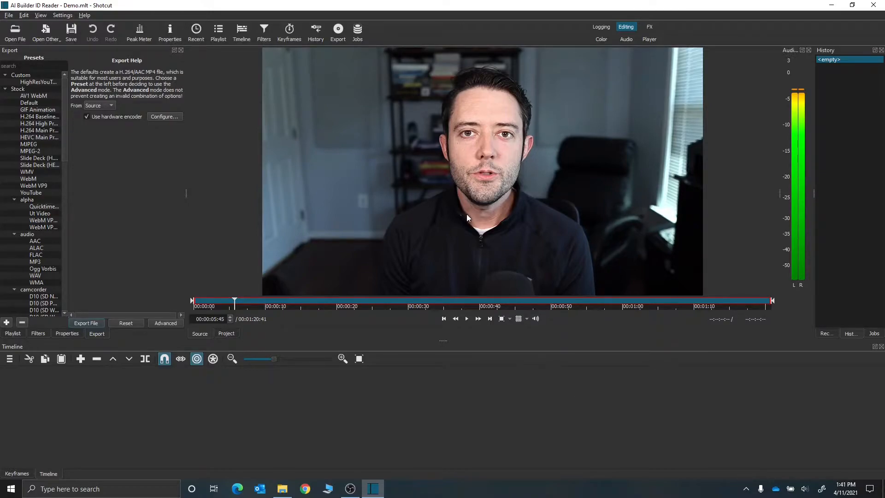
left_click_drag(485, 170, 292, 413)
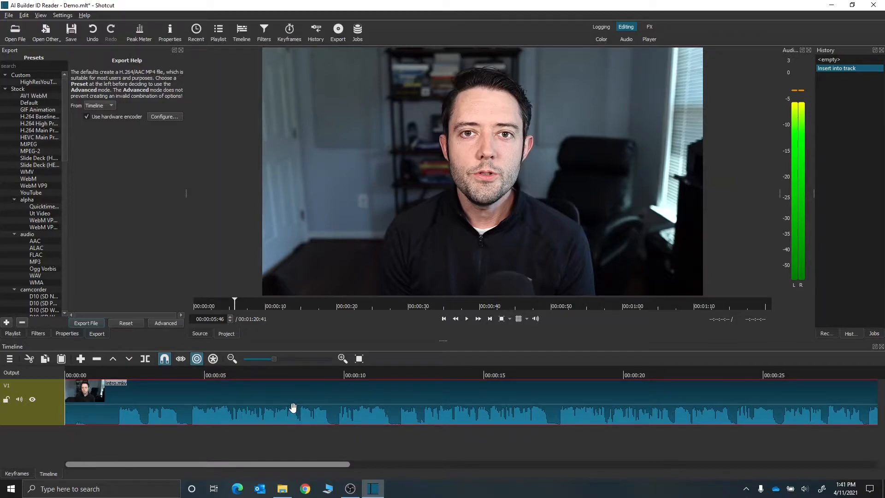
- Play through the opening of the intro clip and split it at 00:00:01:43, just before the speech begins
left_click(85, 371)
left_click(95, 371)
left_click(108, 372)
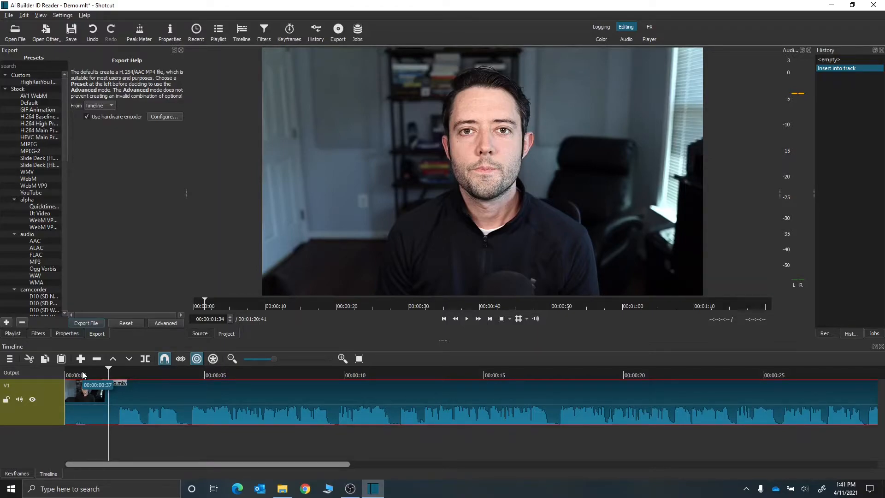
key("space")
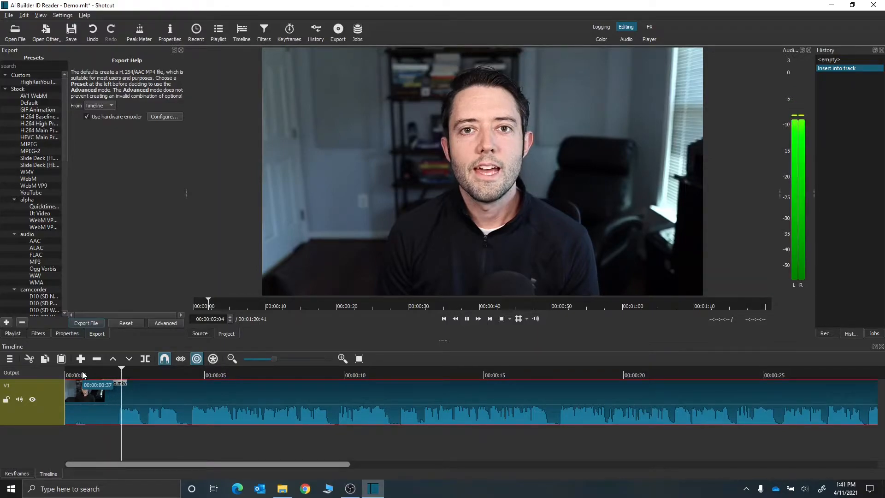
key("space")
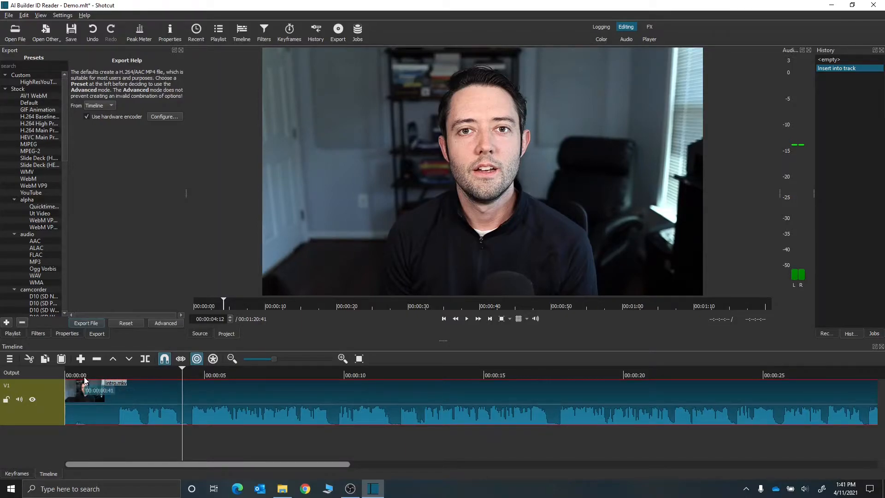
left_click(84, 379)
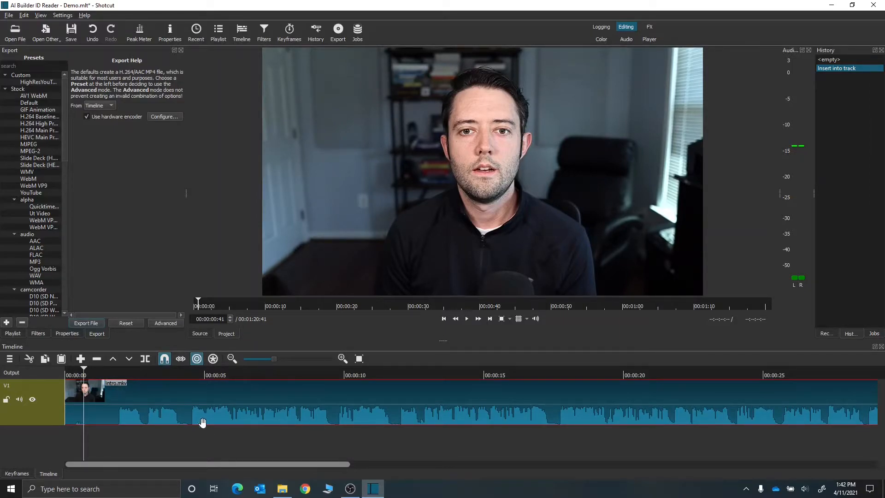
left_click(112, 370)
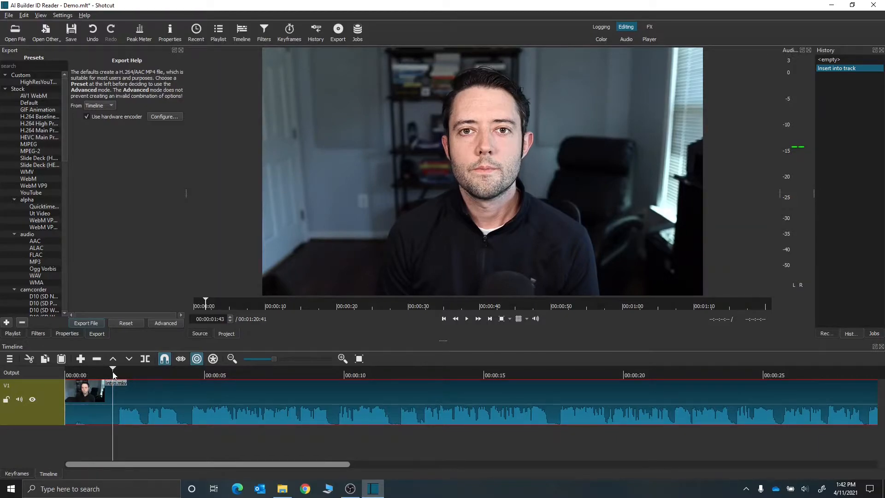
key("s")
key("s")
- Delete the silent segment before the split so the intro clip starts with the speech
left_click(150, 374)
key("space")
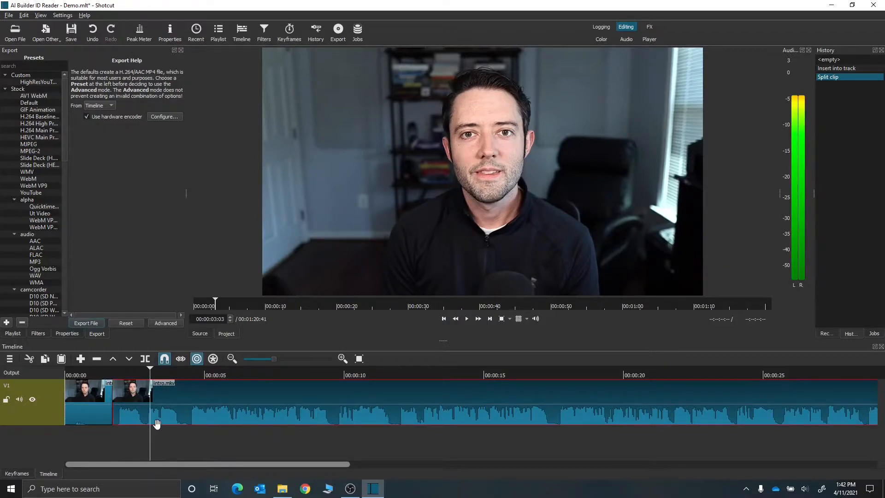
left_click(92, 413)
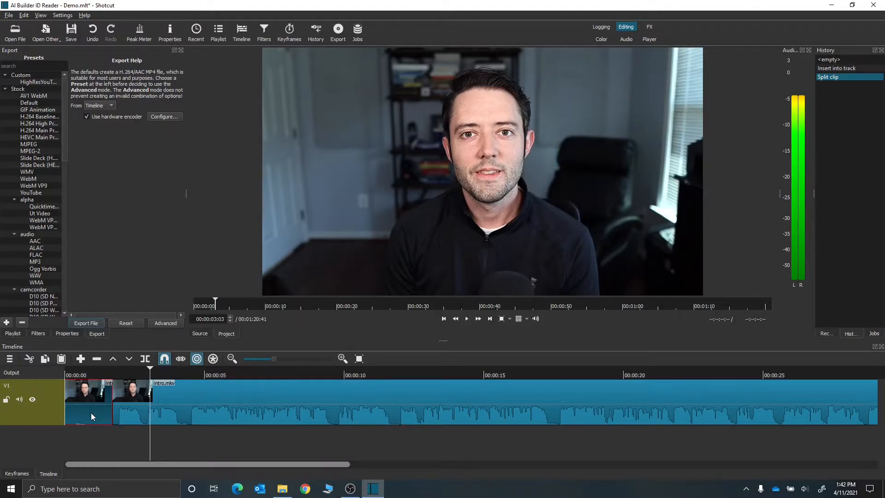
key("Delete")
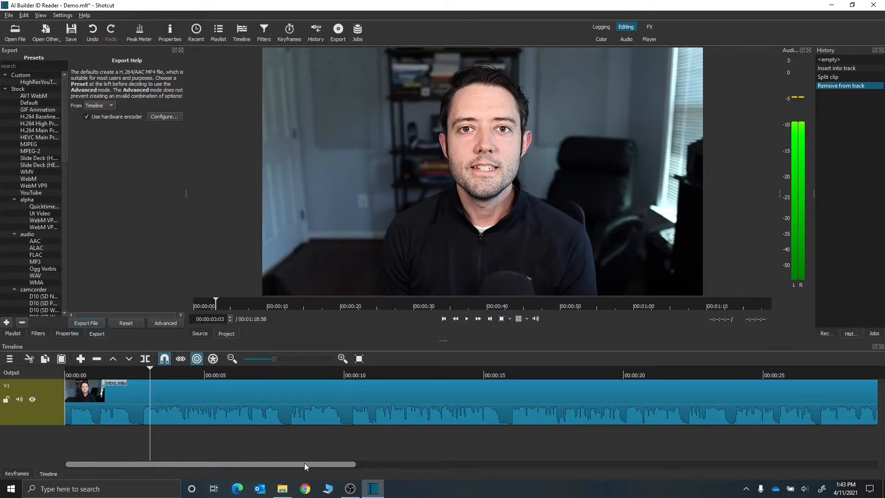
- Split the intro clip at 00:01:16:10, where the speech ends, and delete the silent remainder
left_click_drag(304, 463, 844, 462)
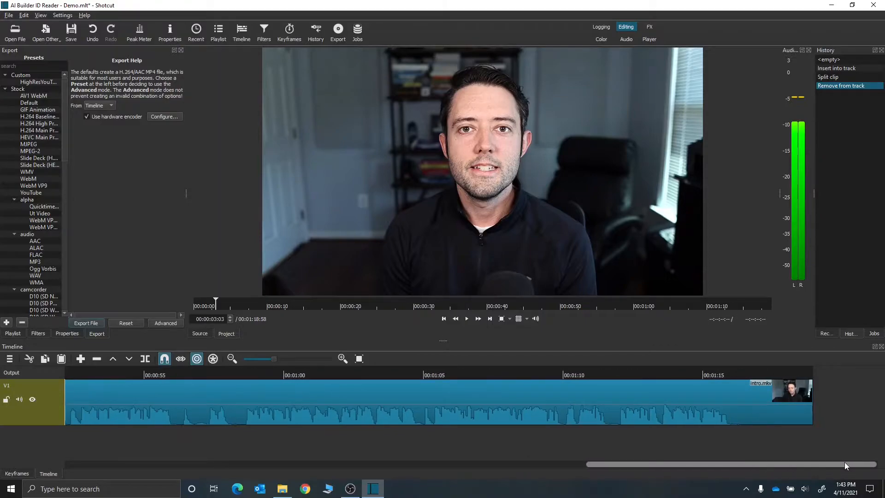
left_click(716, 375)
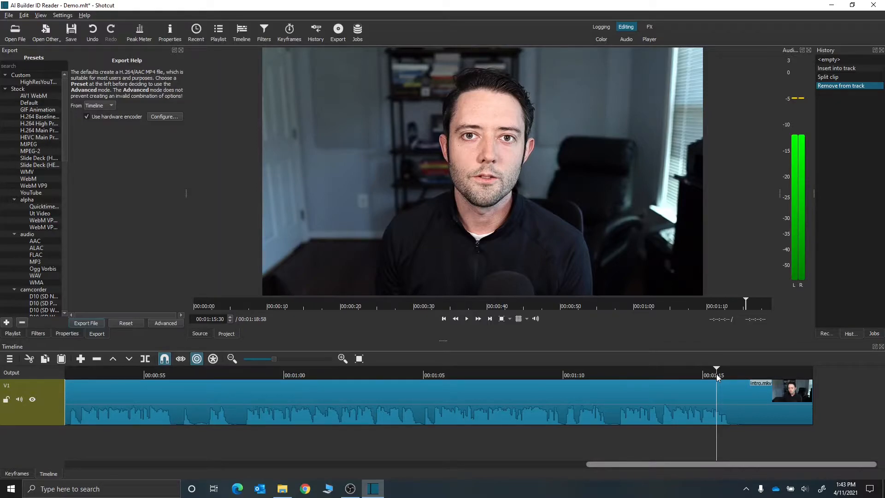
key("space")
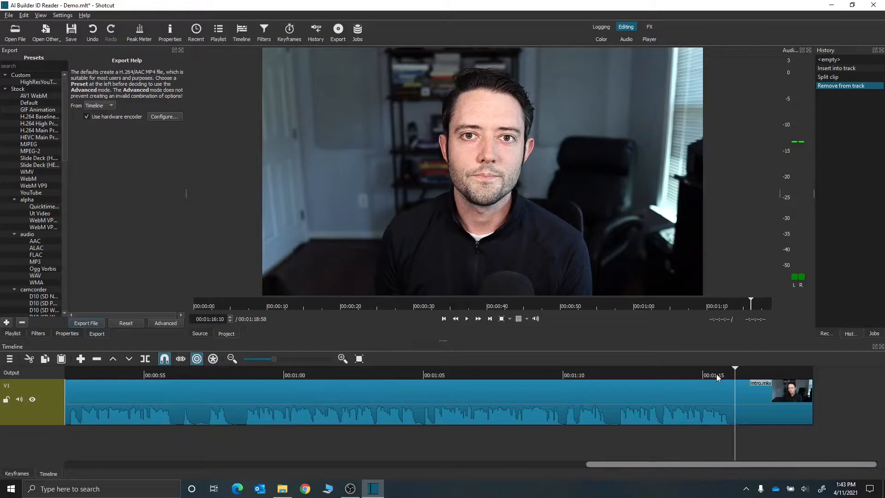
key("s")
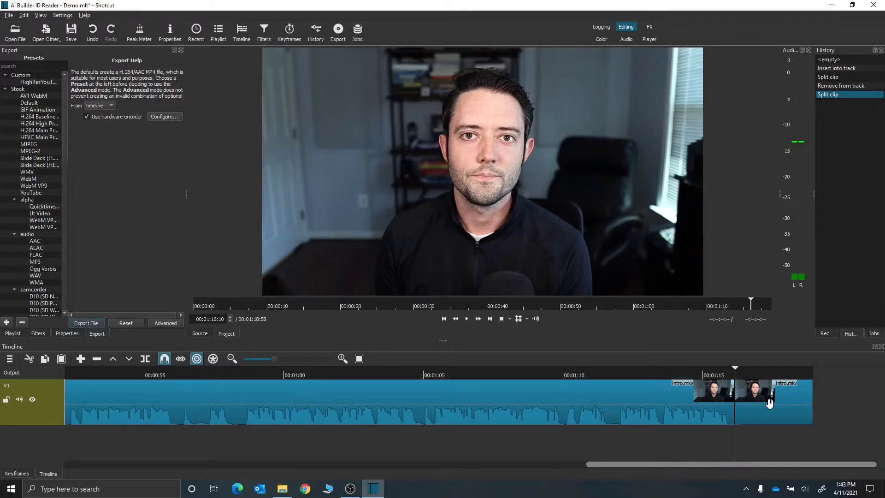
left_click(770, 405)
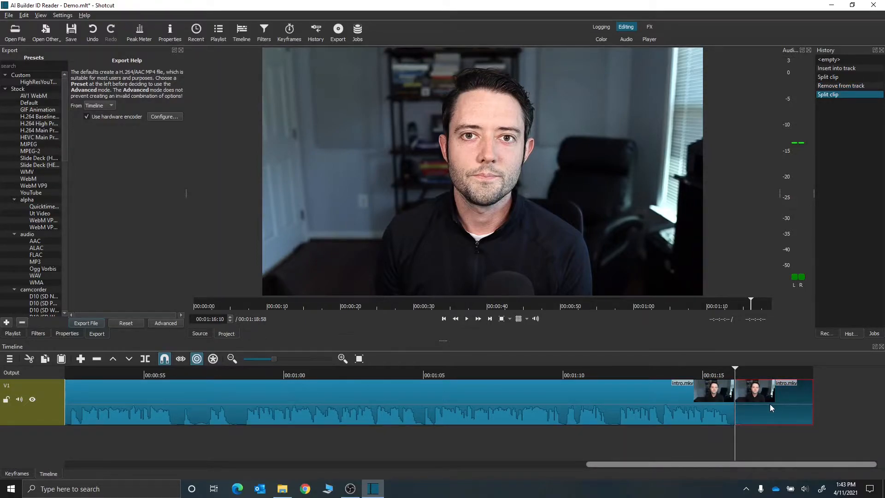
key("Delete")
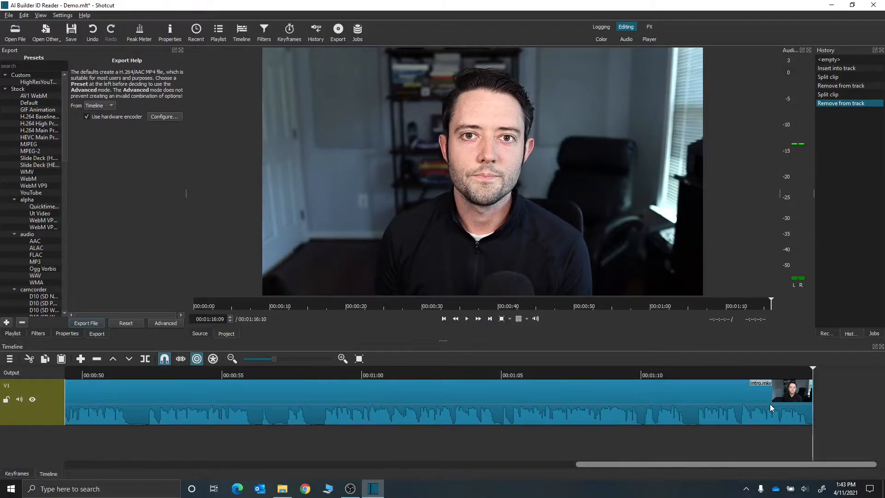
- Open ID_Reader_Intro.mkv and insert it on track V1 directly after the intro clip
left_click_drag(607, 463, 1, 446)
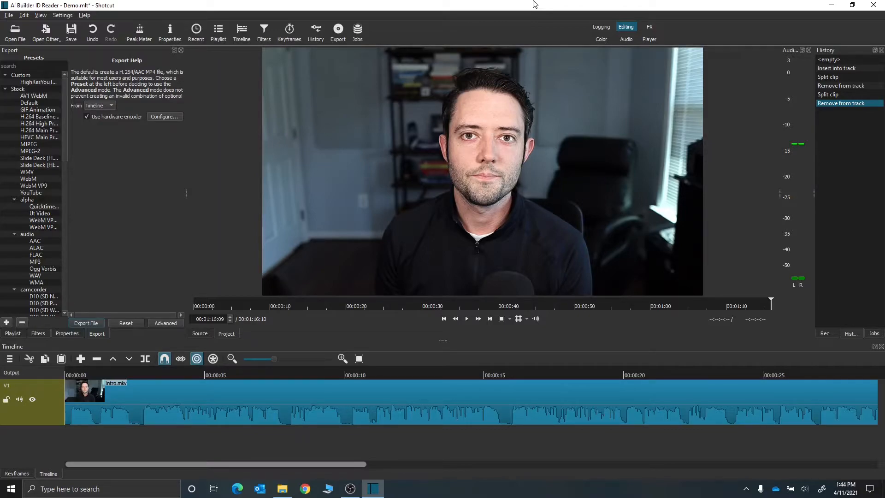
left_click(5, 39)
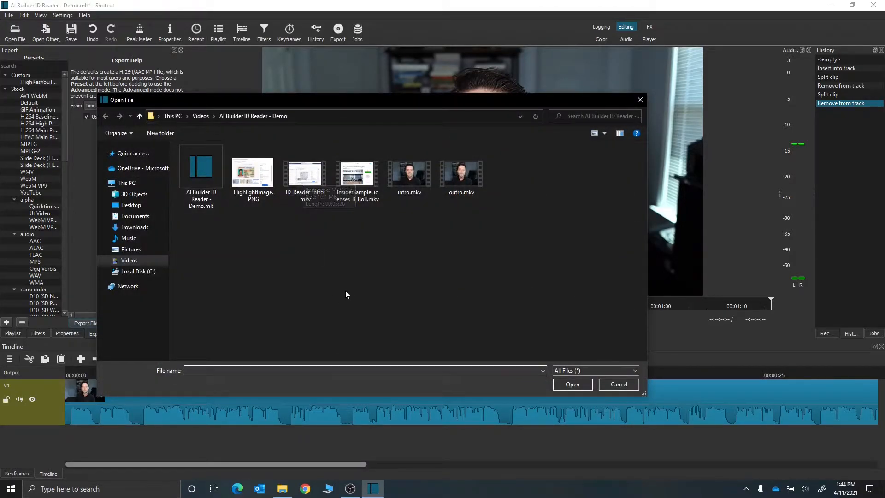
left_click(304, 190)
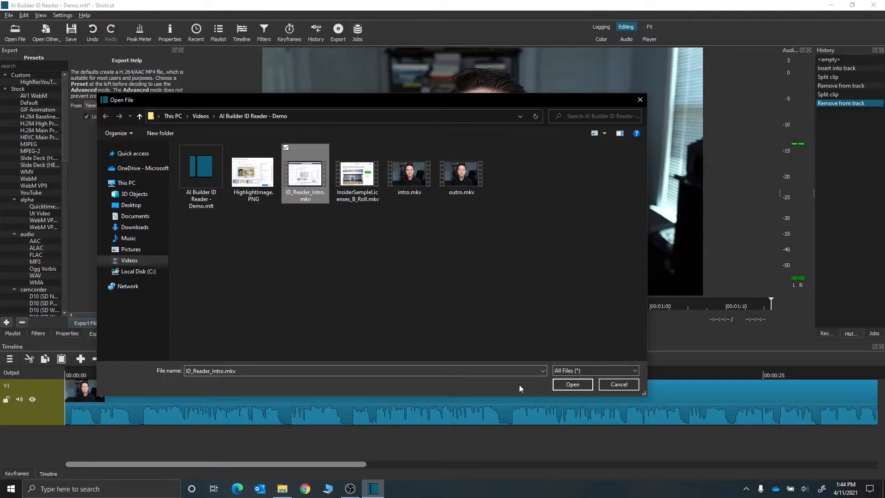
key("space")
left_click(471, 168)
left_click(471, 170)
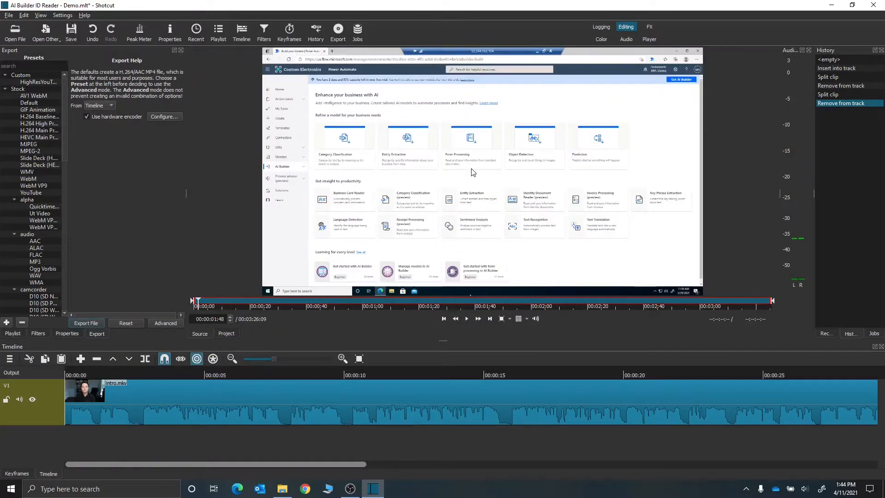
left_click_drag(325, 464, 861, 465)
left_click_drag(411, 248, 815, 397)
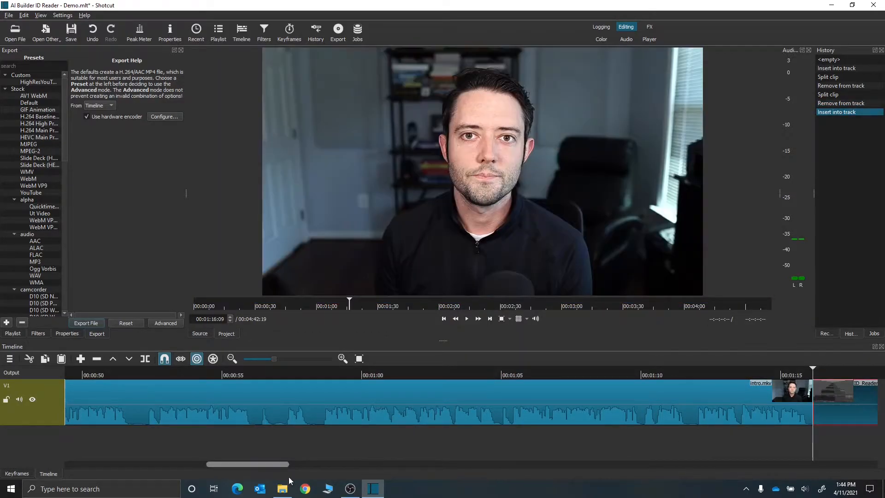
- Split the ID_Reader_Intro clip at 00:01:19:20, just before its speech starts, and remove the silent lead-in
left_click_drag(274, 466, 328, 471)
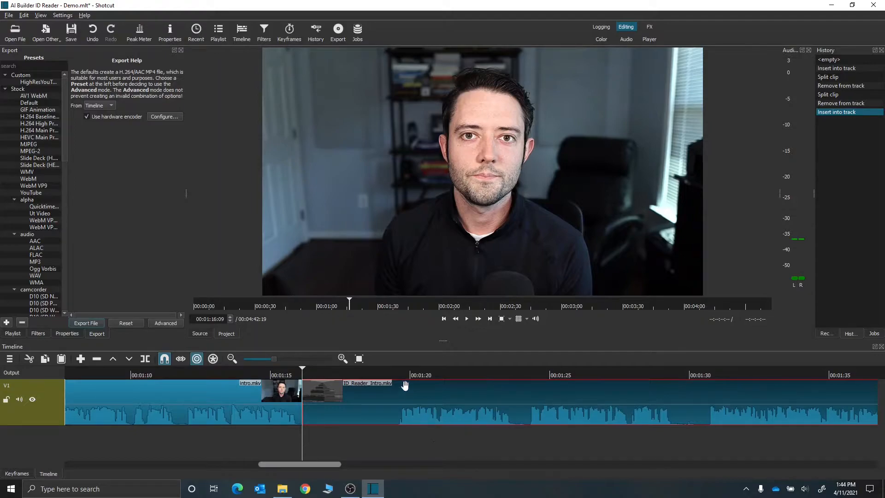
left_click(391, 374)
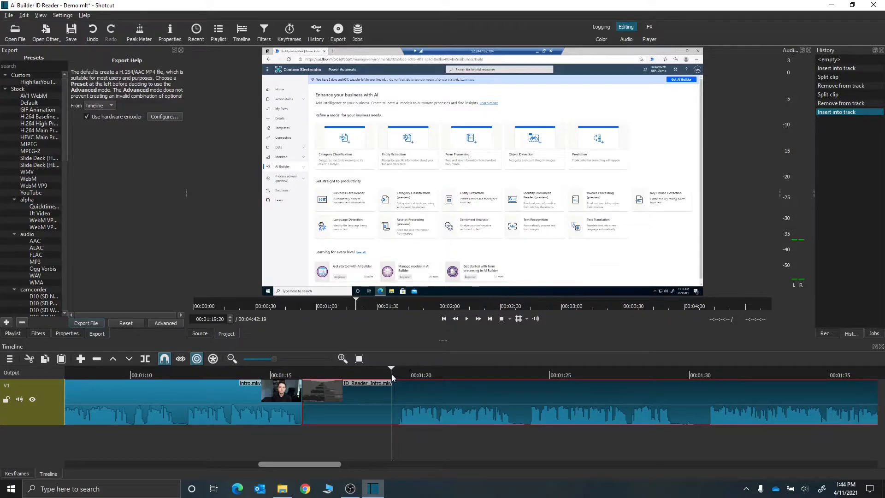
key("s")
key("x")
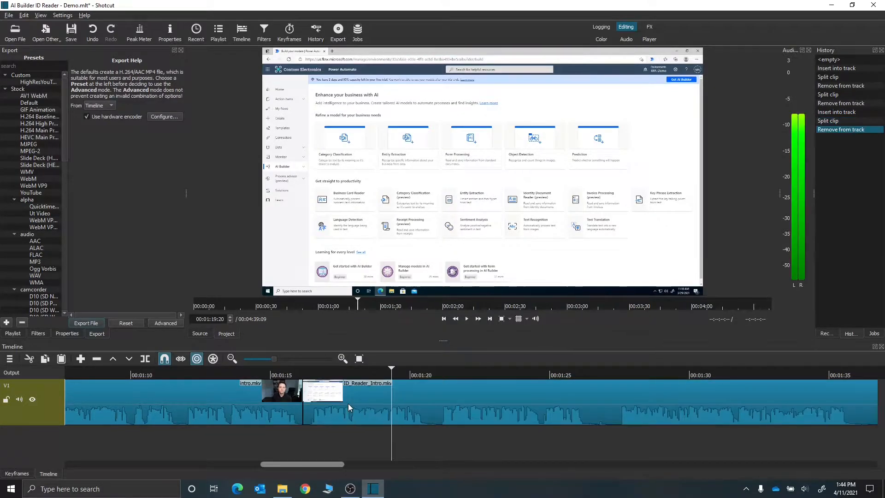
- Split the ID_Reader_Intro clip at 00:02:28:26, where the speech stops, and delete everything after the split
left_click_drag(338, 461, 466, 454)
left_click(428, 373)
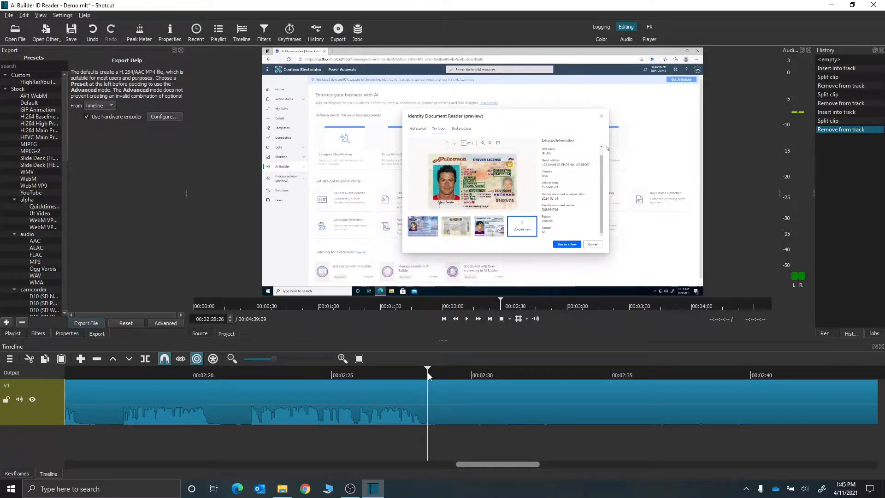
key("s")
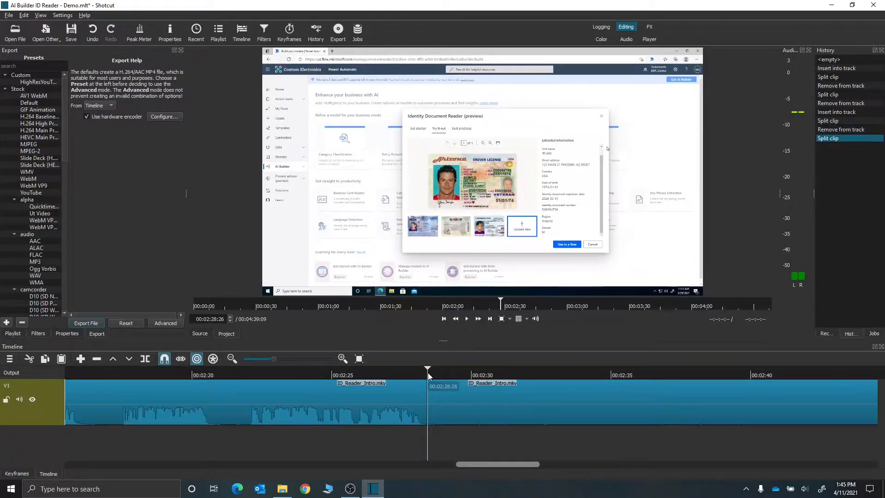
left_click(490, 410)
key("Delete")
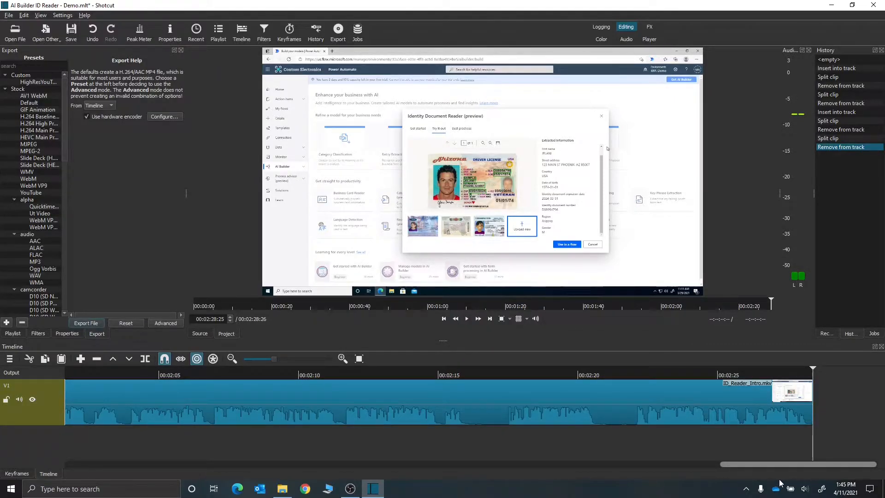
- Open outro.mkv and insert it on track V1 directly after the ID_Reader_Intro clip
left_click(15, 32)
left_click(463, 188)
left_click(568, 384)
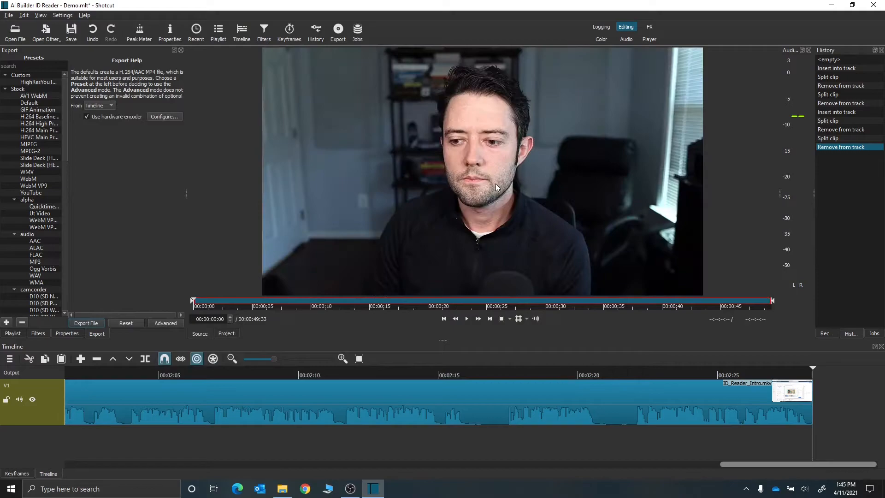
left_click_drag(485, 180, 811, 395)
- Split the outro clip at 00:02:30:17, just before its speech starts, and remove the silent lead-in
left_click_drag(651, 463, 694, 467)
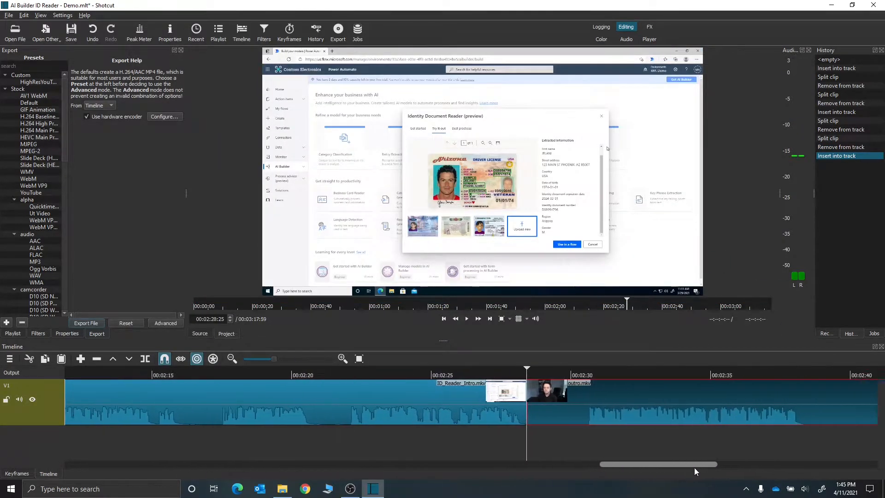
left_click(563, 374)
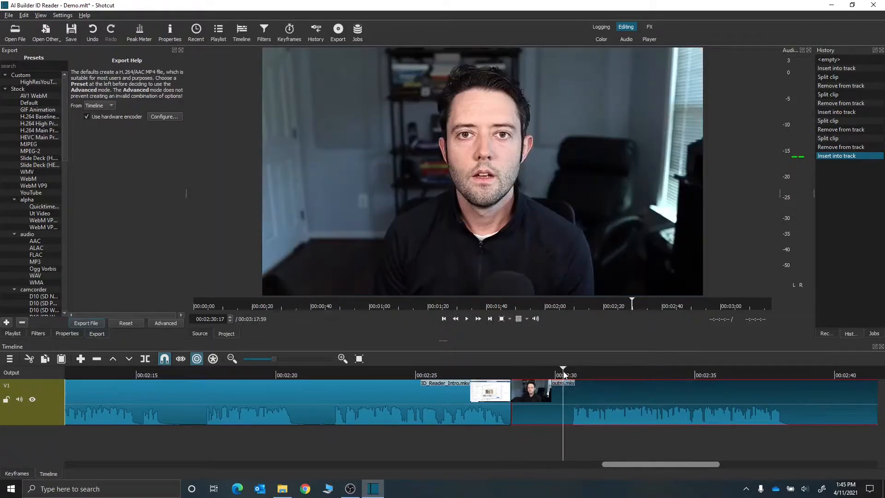
key("s")
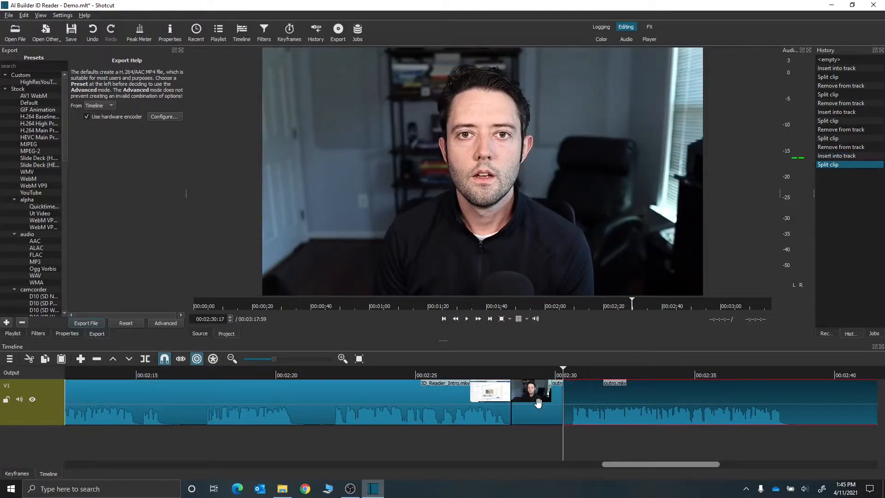
left_click(538, 403)
key("Delete")
- Split the outro clip at 00:02:36:50, where the first stretch of speech ends, and delete everything after the split
left_click_drag(645, 466, 682, 463)
left_click(494, 374)
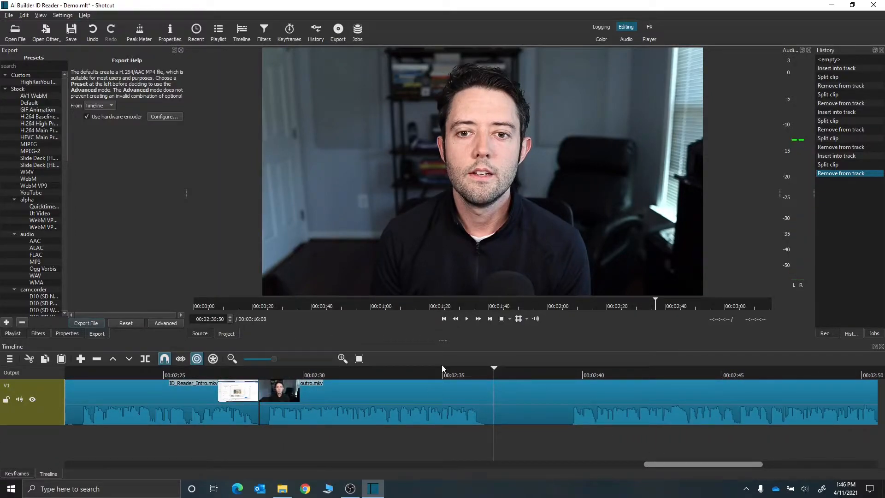
key("s")
left_click(513, 413)
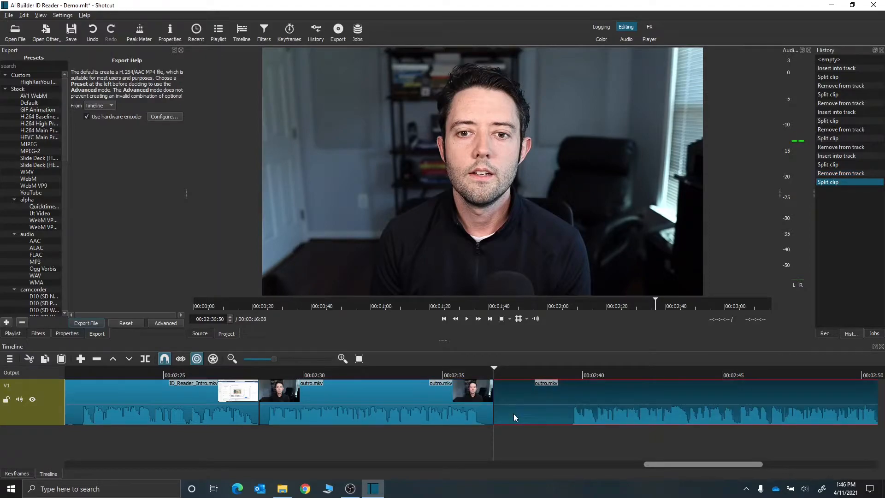
key("Delete")
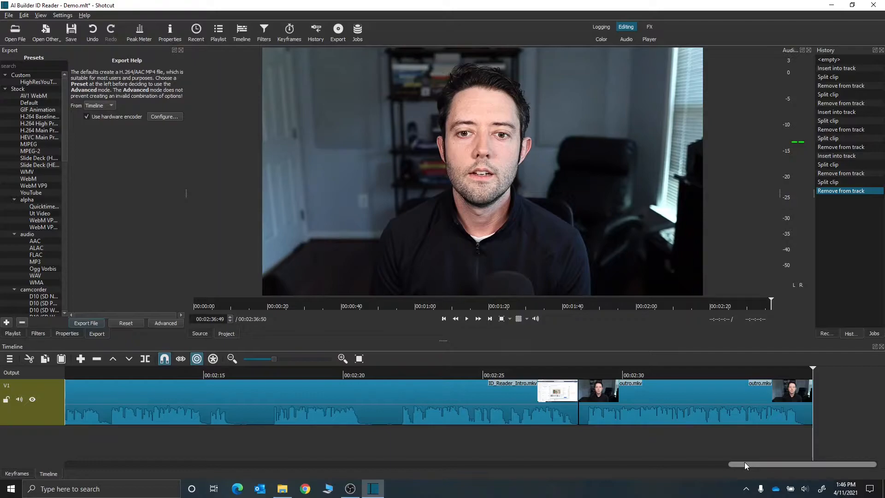
- Overlap the start of the ID_Reader_Intro clip with the end of the intro clip to create a short transition, and play it back
left_click_drag(745, 462, 403, 484)
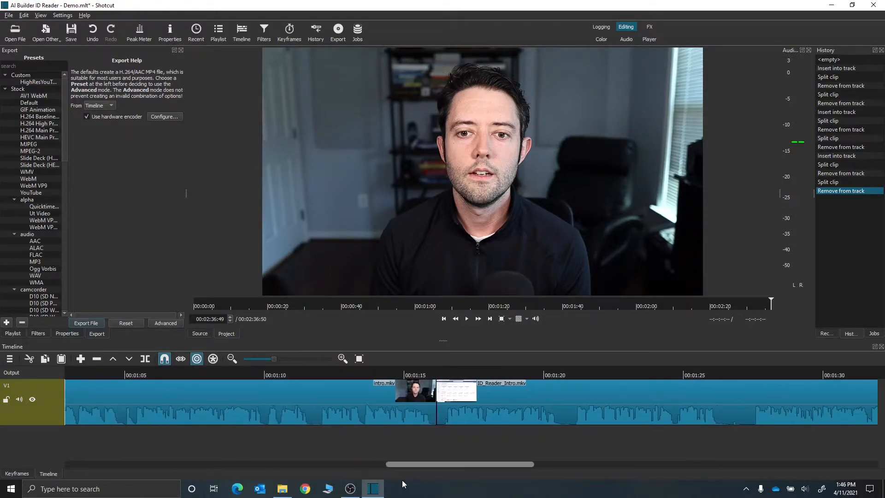
left_click(465, 403)
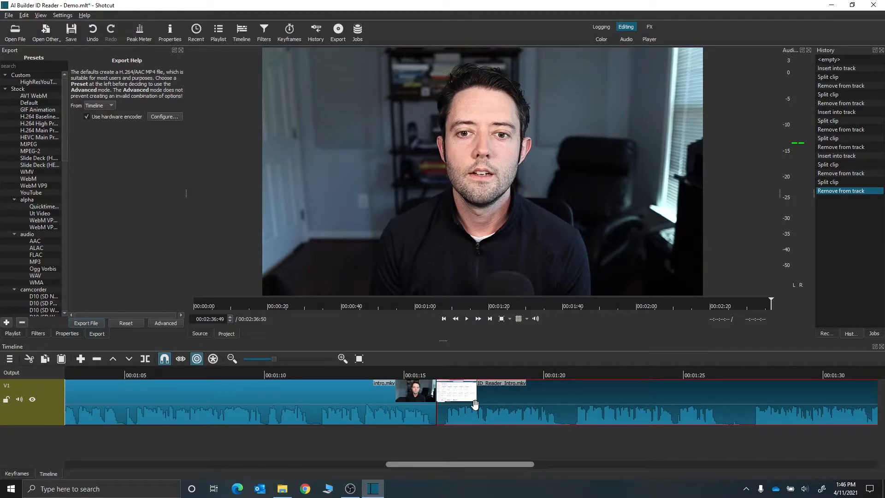
left_click_drag(465, 404, 462, 407)
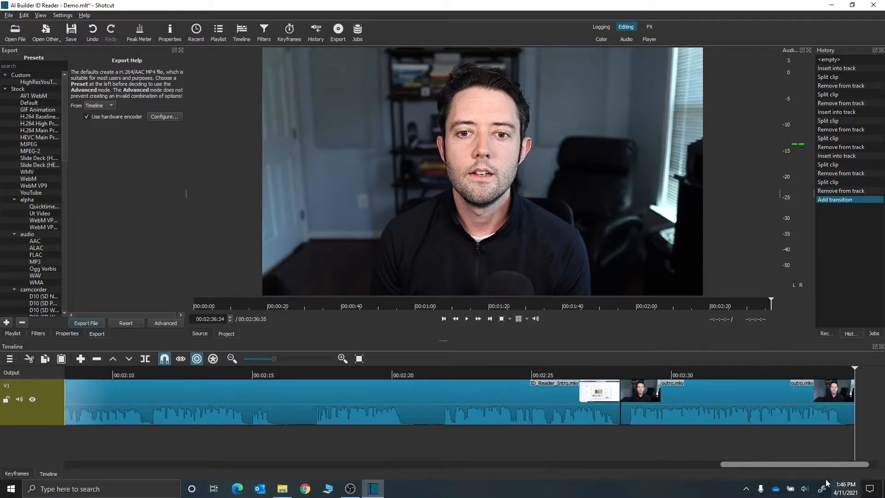
left_click_drag(806, 464, 476, 467)
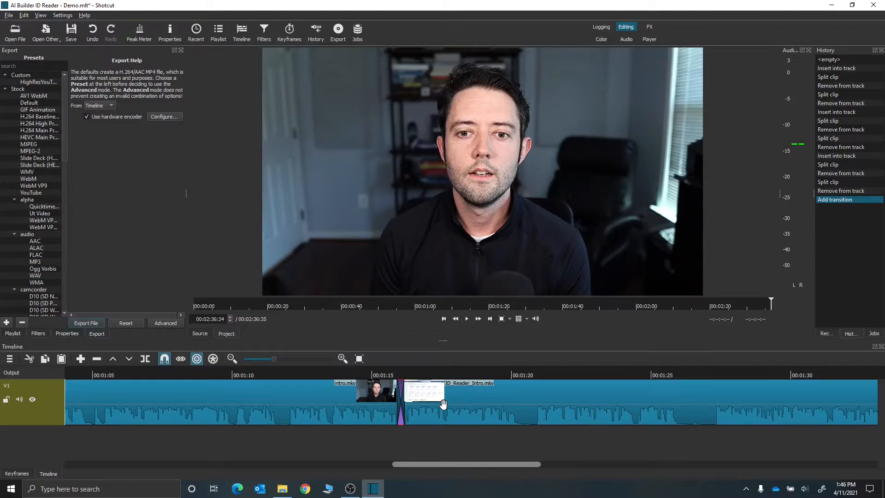
left_click(379, 373)
key("space")
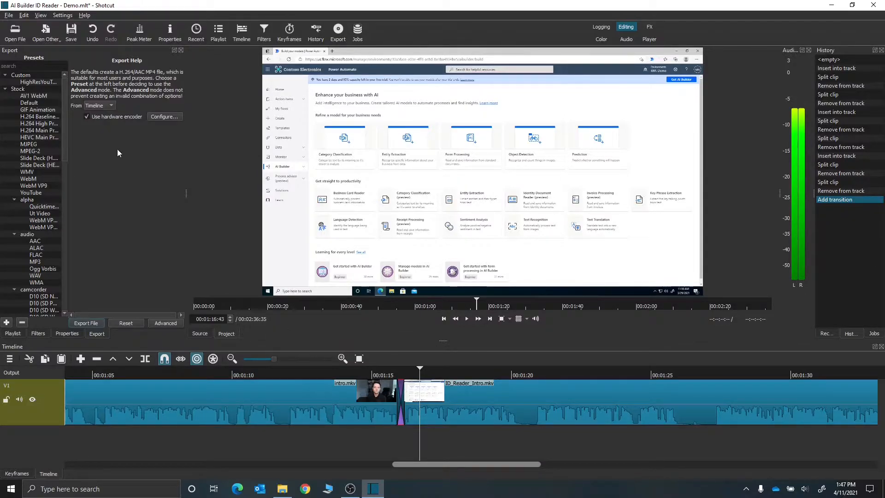
- Overlap the start of the outro clip with the end of the ID_Reader_Intro clip to create a short transition, and play it back
left_click_drag(474, 465, 794, 465)
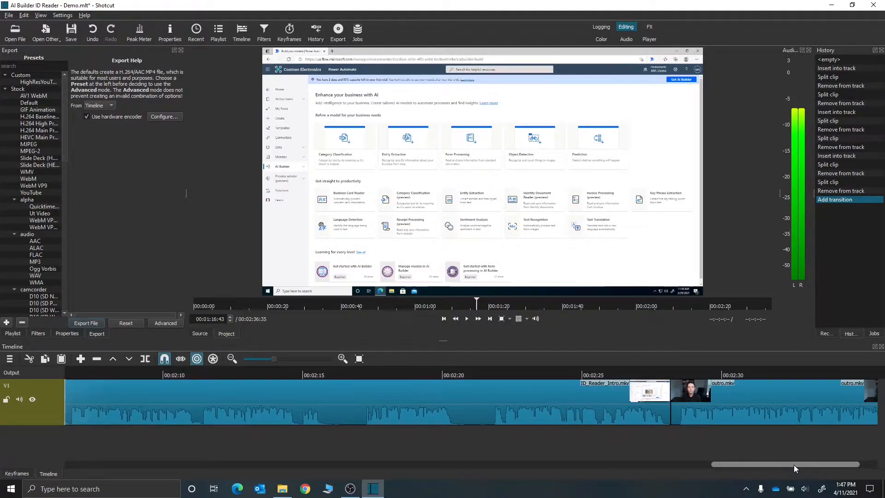
left_click(689, 417)
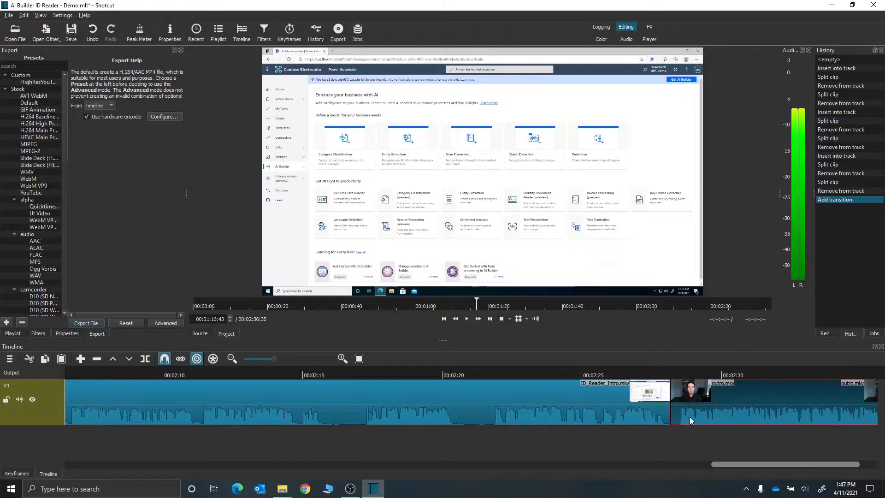
left_click_drag(703, 403, 689, 403)
left_click(646, 369)
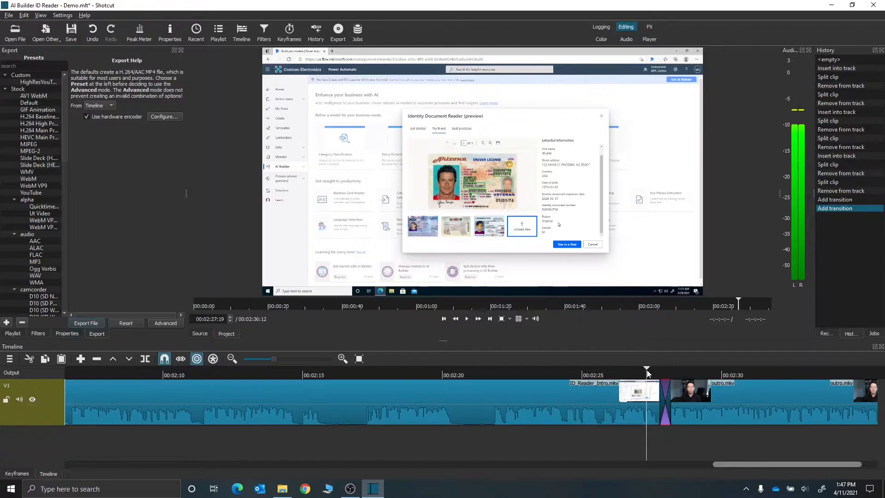
key("space")
key("space")
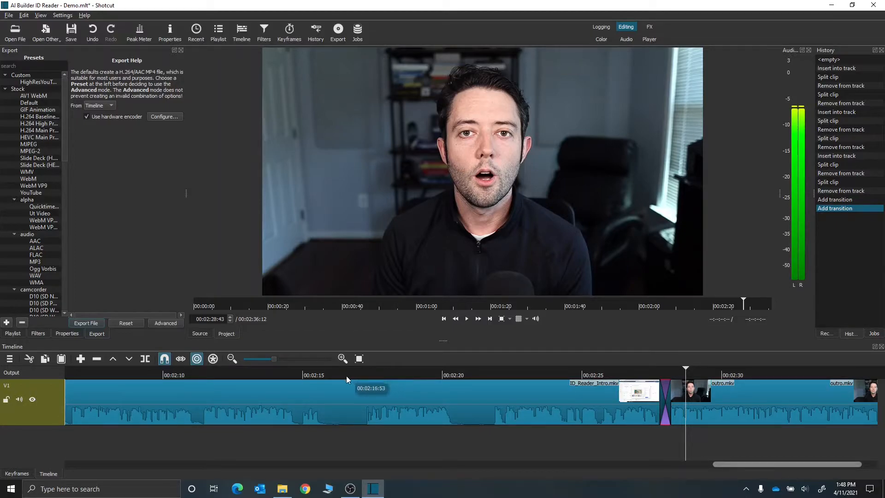
- Split the ID_Reader_Intro clip at 00:01:43:09, while the driver license is being analyzed and just before speech resumes
left_click_drag(746, 464, 546, 460)
left_click(289, 374)
left_click(506, 374)
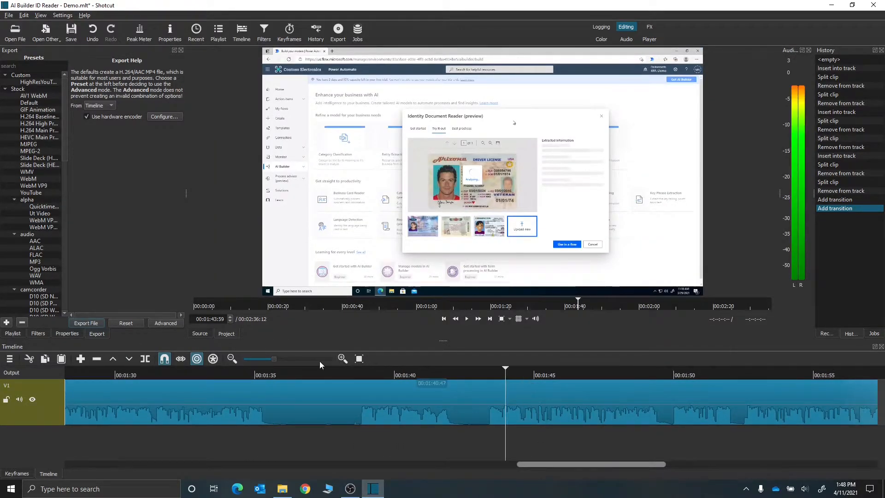
left_click(285, 374)
left_click(235, 374)
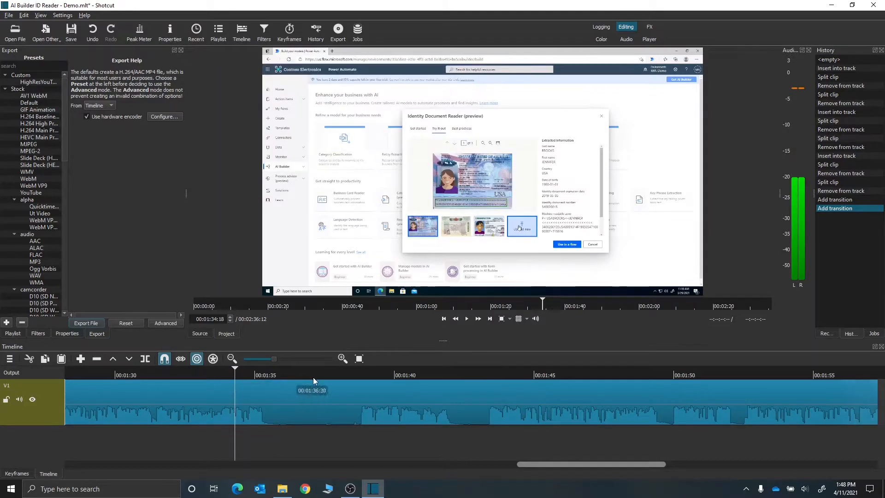
left_click(417, 374)
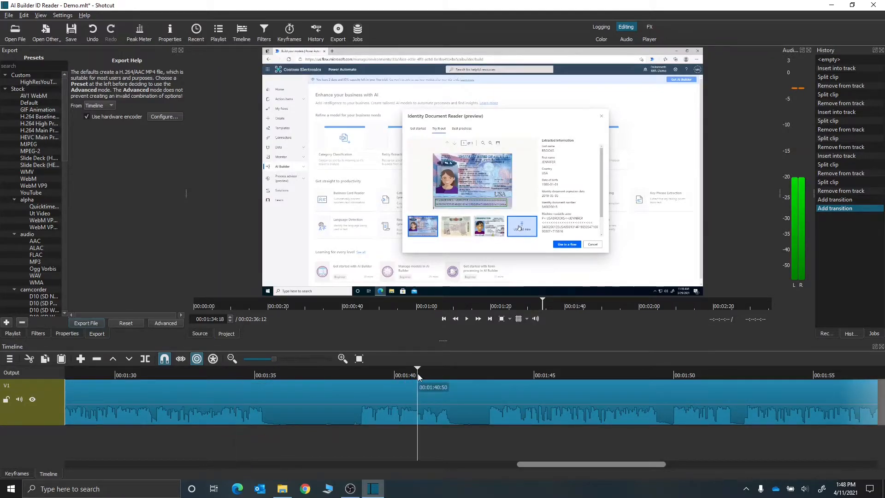
left_click(485, 374)
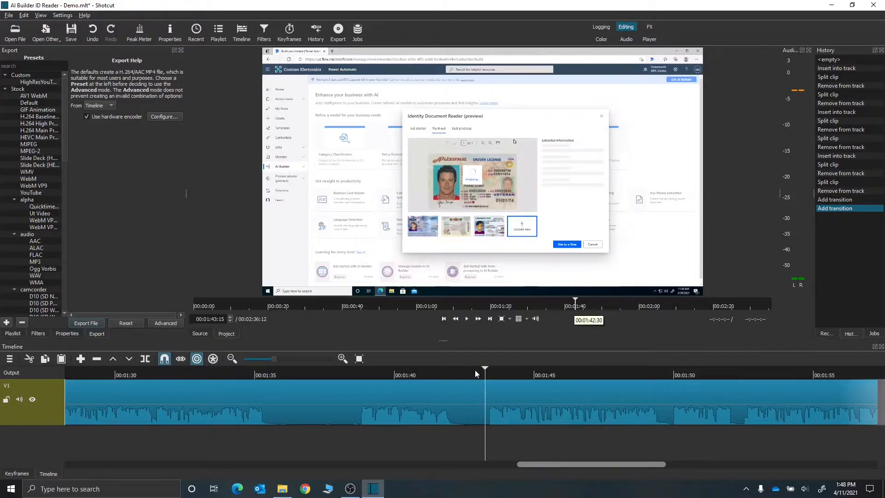
mouse_move(482, 376)
left_mouse_down()
mouse_move(448, 380)
mouse_move(482, 379)
left_mouse_up()
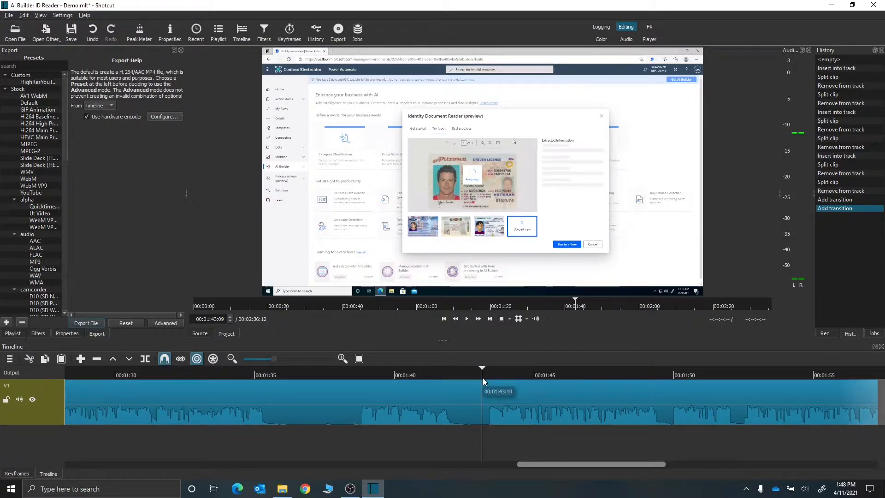
key("s")
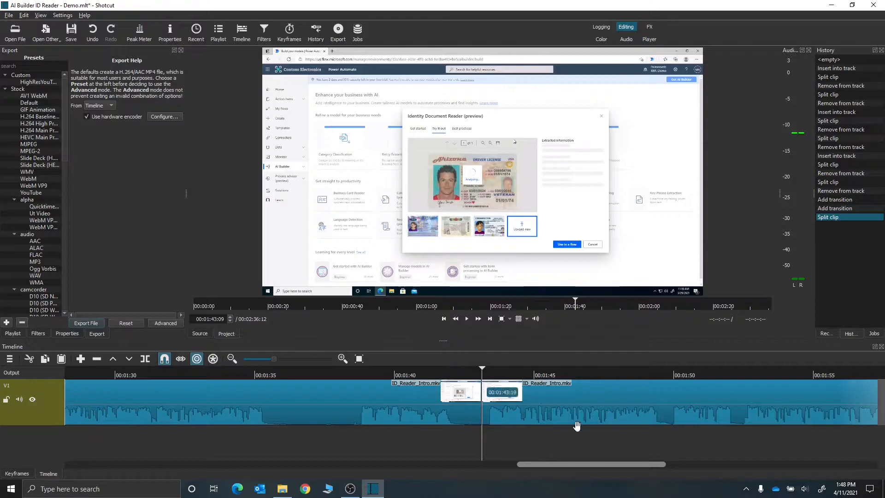
- Scrub through the rest of the ID_Reader_Intro footage up to the outro transition to check what the split segment covers
left_click_drag(620, 464, 778, 465)
left_click(650, 381)
left_click(705, 367)
left_click(739, 371)
left_click_drag(765, 374, 781, 378)
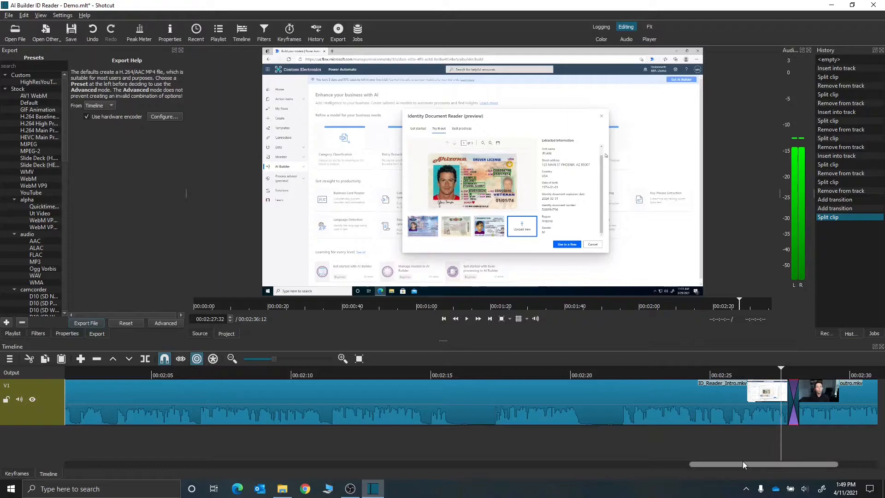
left_click_drag(743, 463, 598, 461)
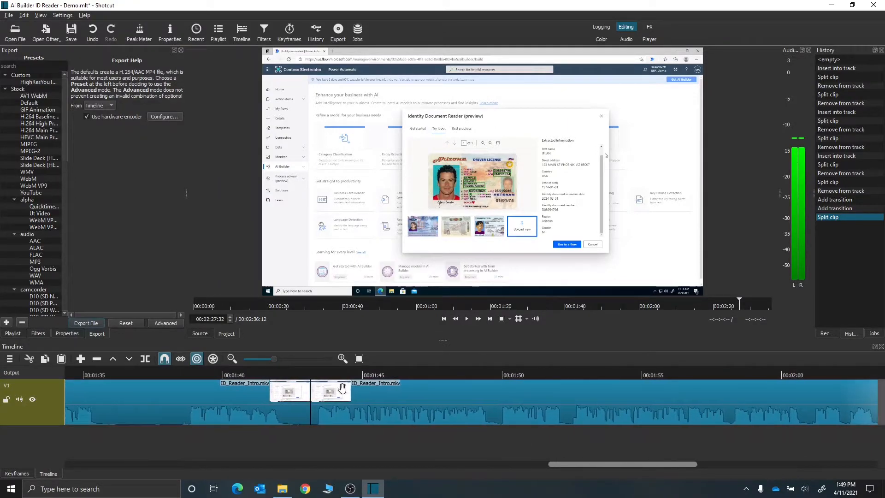
- Add the Size, Position & Rotate filter to the ID_Reader_Intro segment after the 00:01:43:09 split
left_click(365, 393)
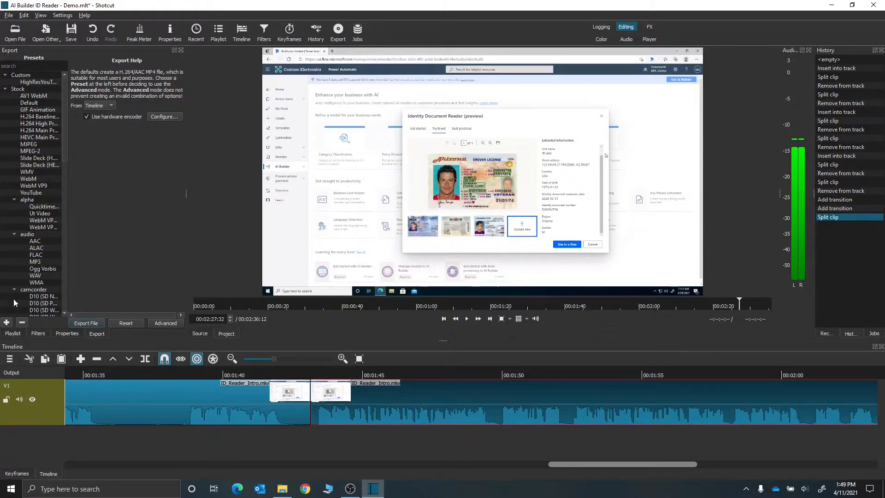
left_click(37, 334)
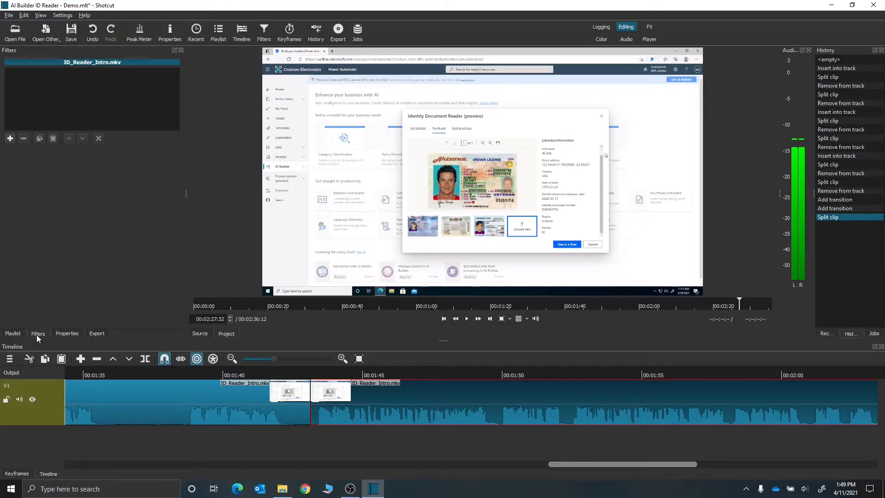
left_click(10, 138)
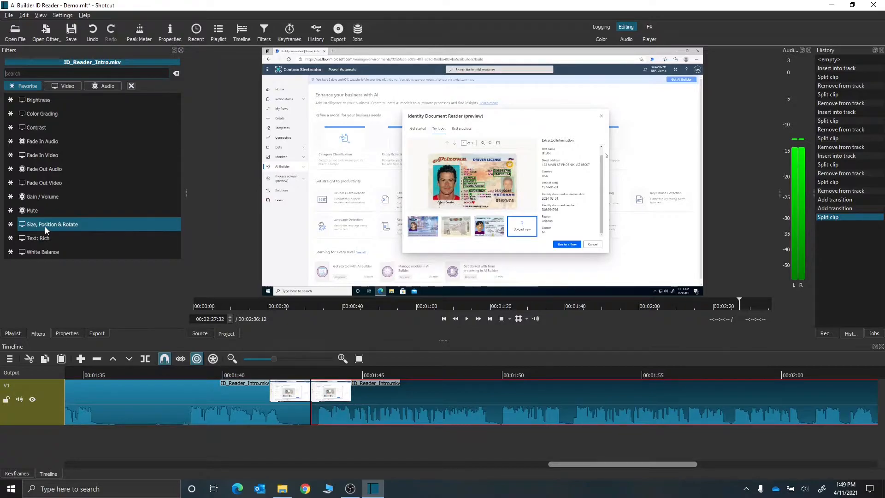
left_click(59, 88)
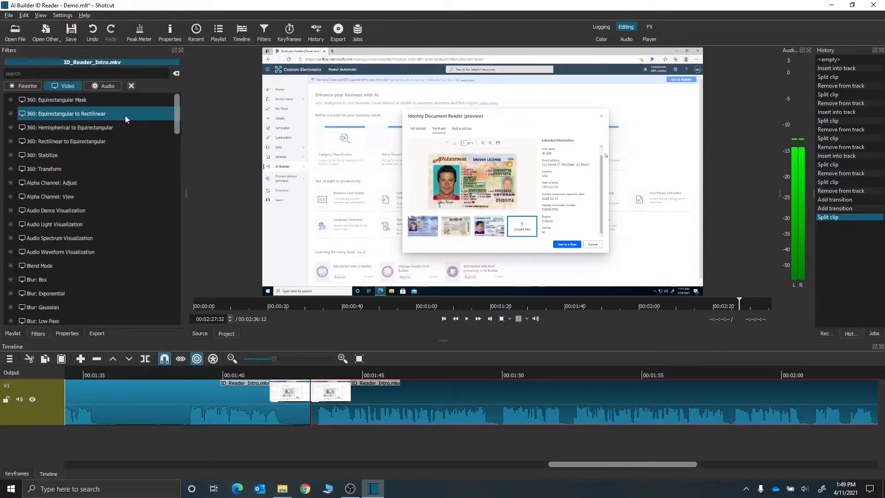
left_click_drag(175, 123, 173, 91)
left_click(22, 86)
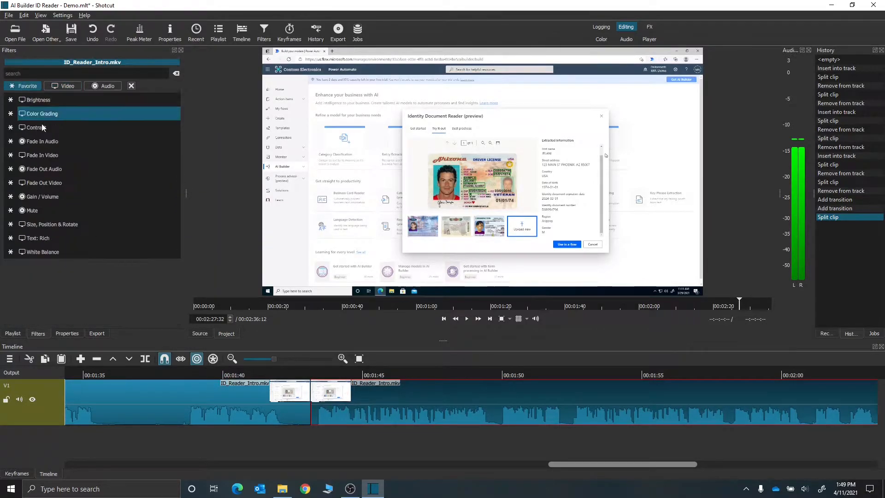
left_click(54, 227)
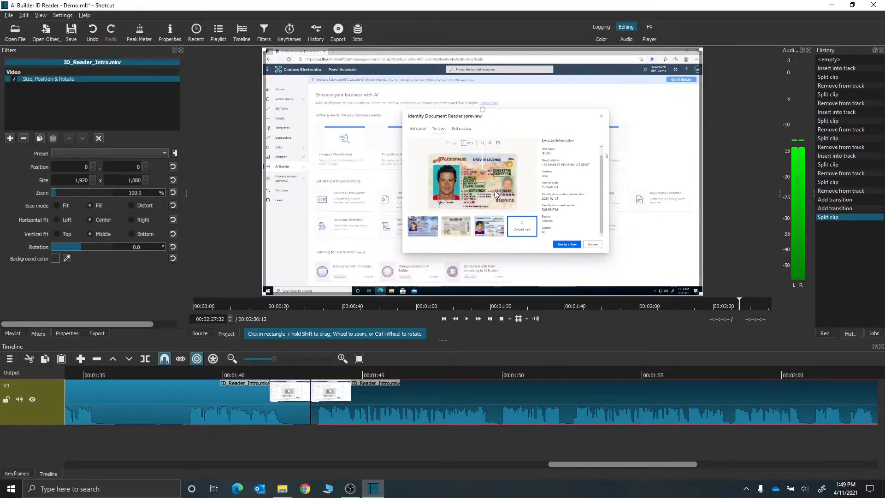
- Enlarge the filtered segment to 160% zoom and position it at -715, -386 so the Identity Document Reader dialog is centered
left_click(325, 376)
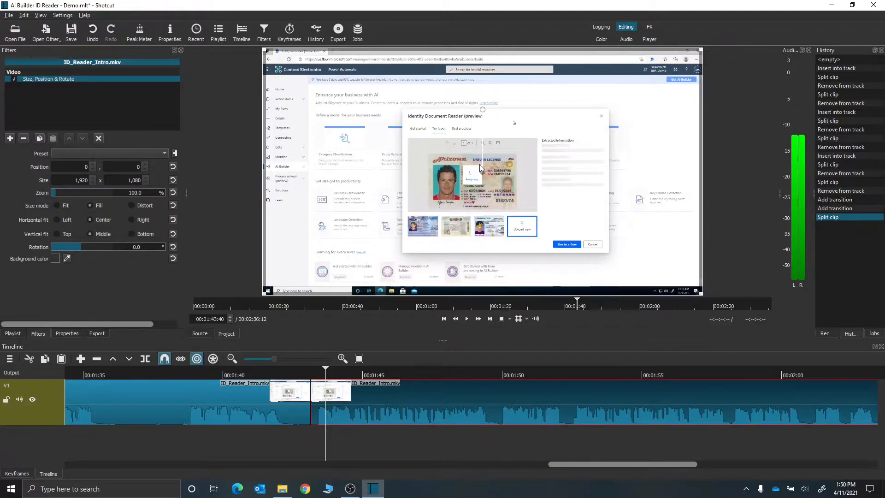
scroll(482, 171, "up", 3)
scroll(482, 170, "up", 5)
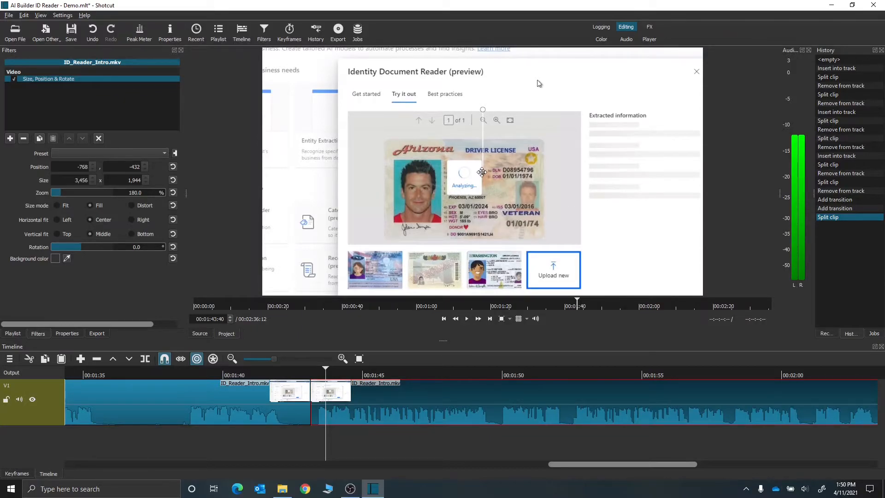
left_click_drag(482, 172, 452, 159)
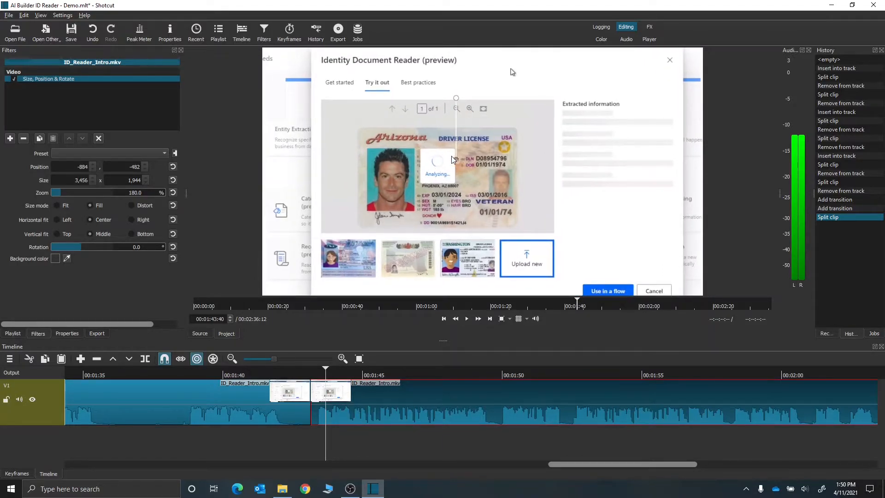
scroll(453, 159, "down", 2)
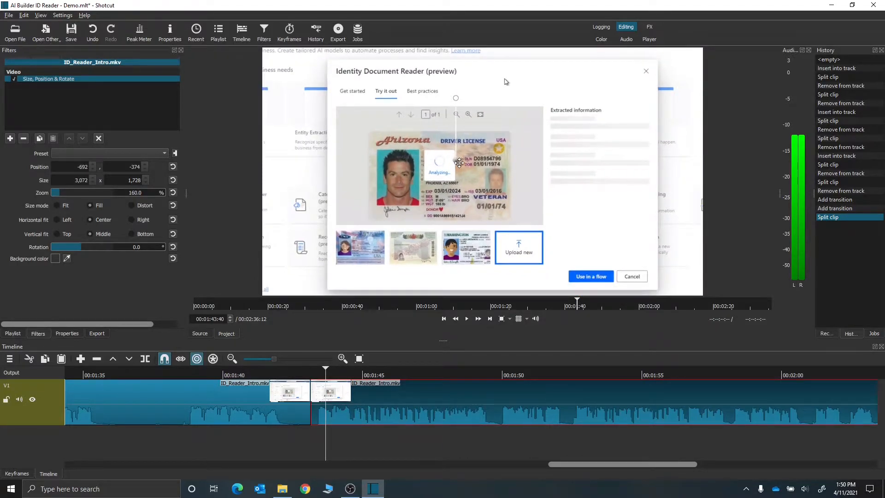
left_click_drag(456, 156, 451, 155)
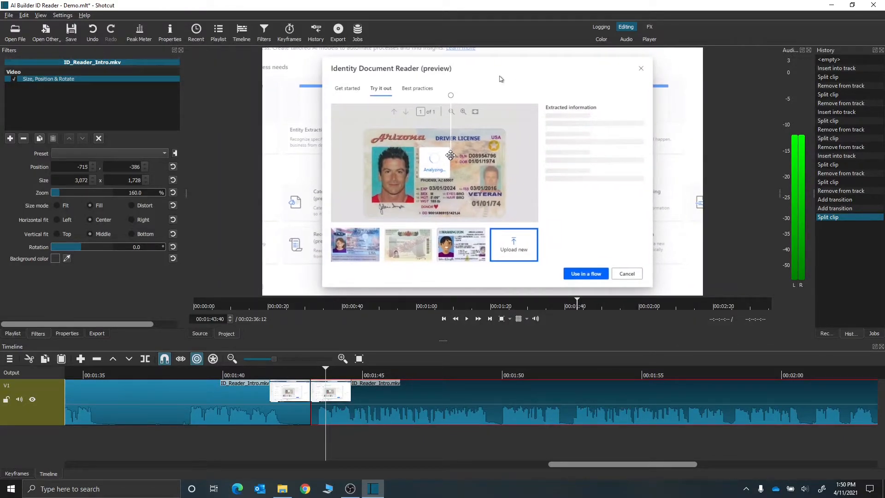
- Play the footage across the 00:01:43:09 split to check how the zoom on the ID reader dialog starts
left_click(283, 374)
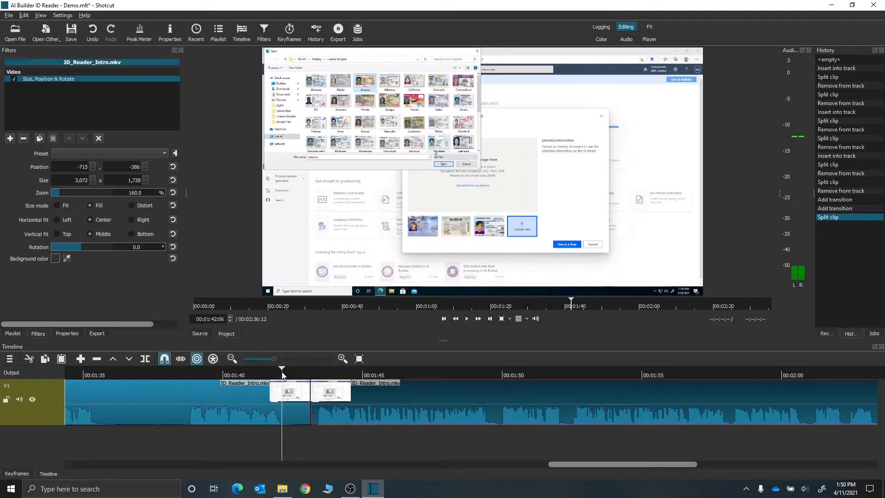
key("space")
key("space")
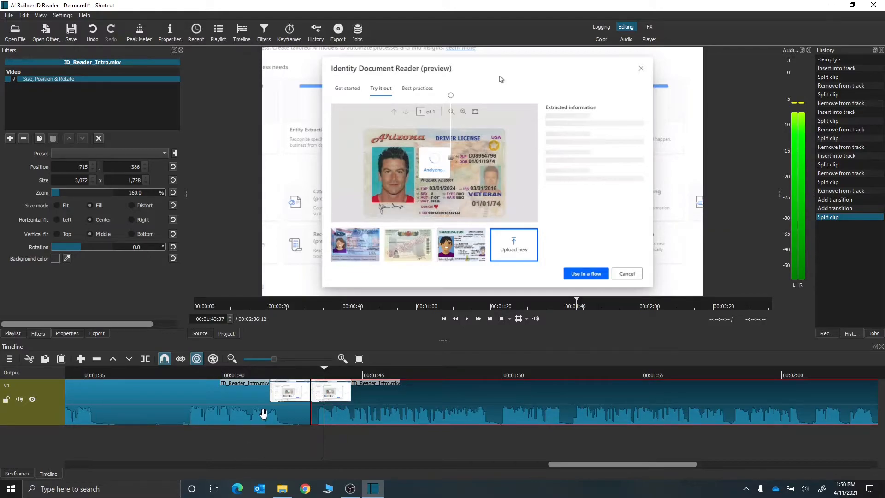
- Ease the Size, Position & Rotate zoom in over about the first 2.5 seconds of the filtered ID_Reader_Intro segment
left_click(17, 473)
left_click_drag(140, 465, 70, 468)
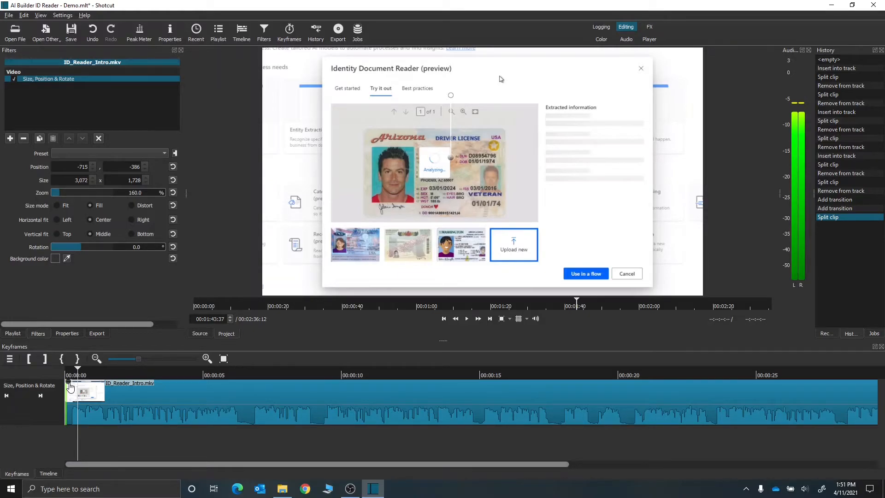
left_click_drag(70, 387, 123, 386)
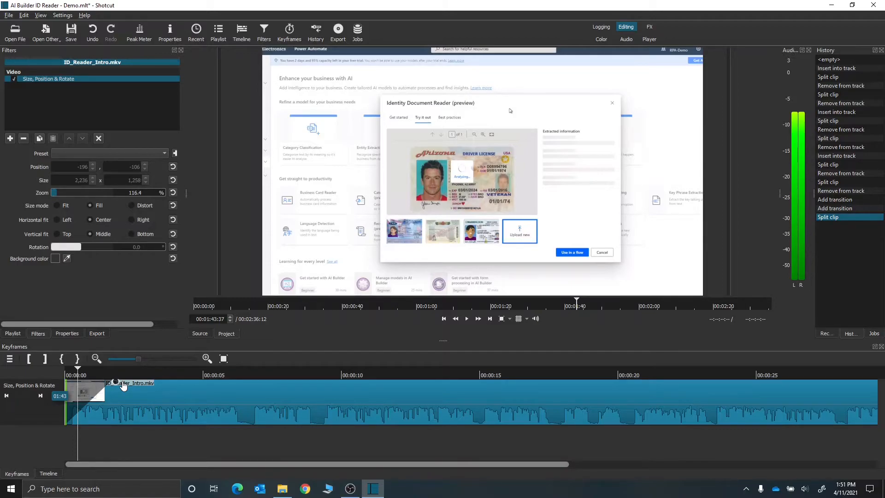
left_click_drag(124, 387, 210, 389)
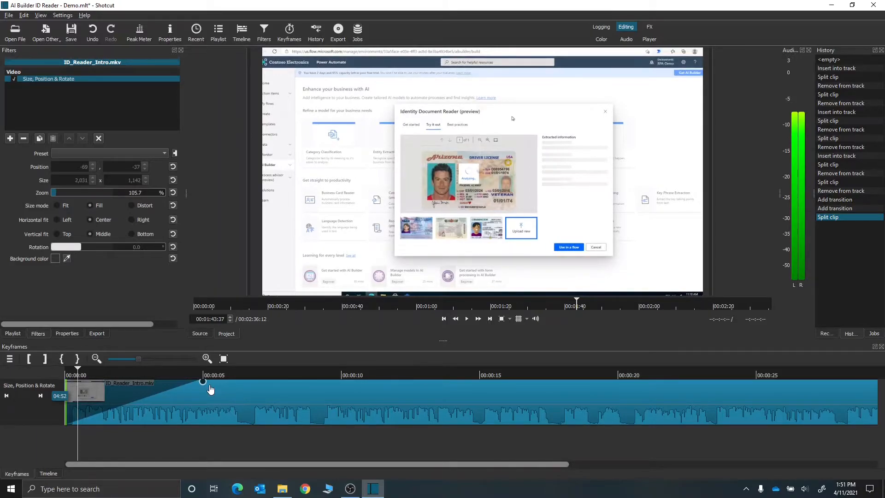
left_click_drag(210, 389, 145, 389)
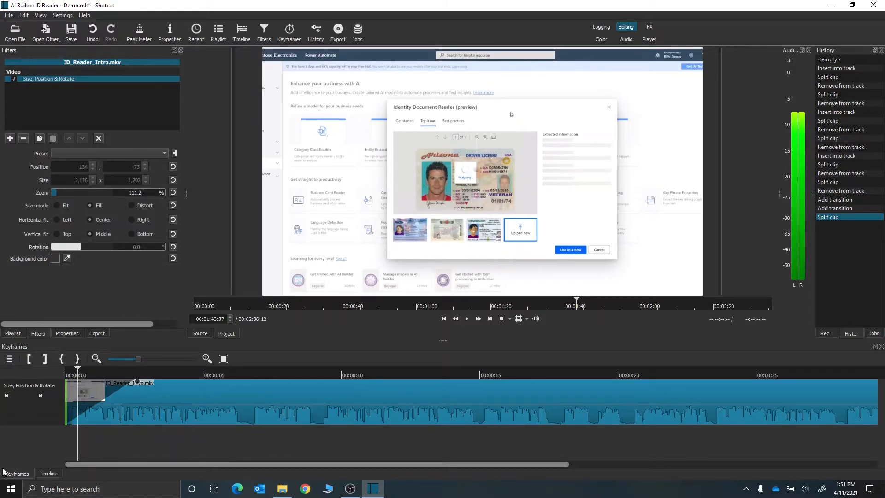
- Play back the eased zoom across the split and inspect the rest of the filter's keyframe range
left_click(49, 473)
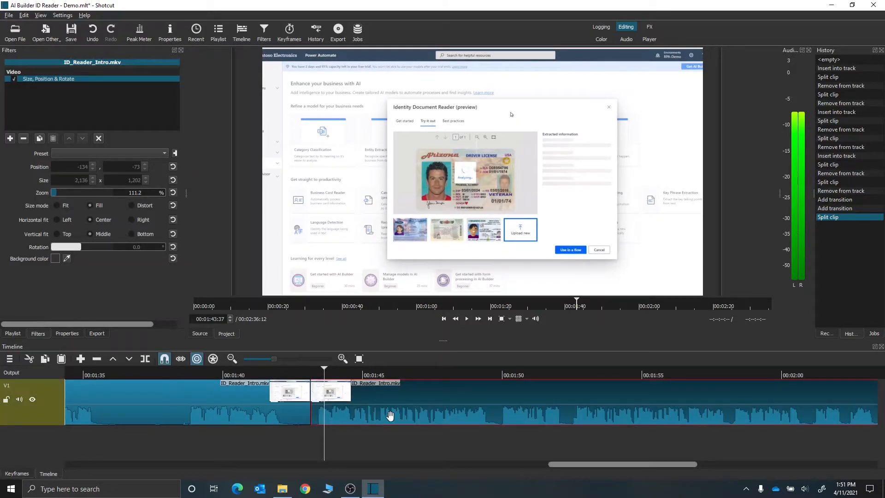
left_click(251, 374)
key("space")
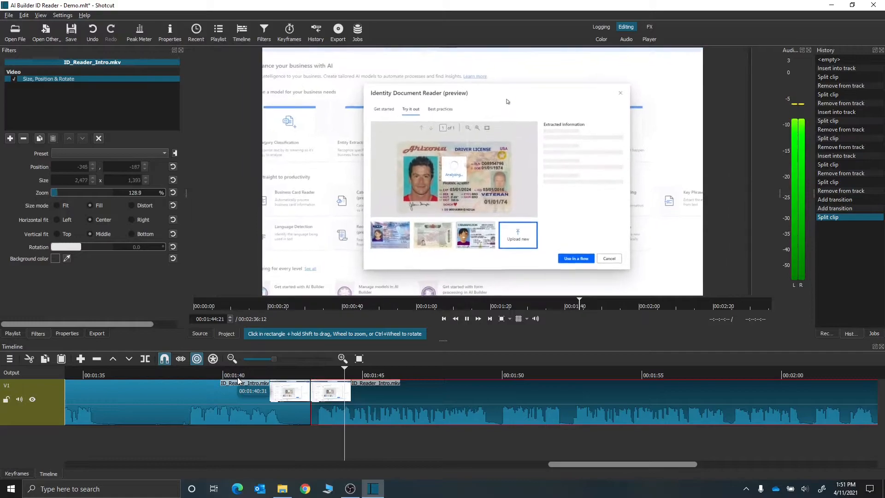
key("space")
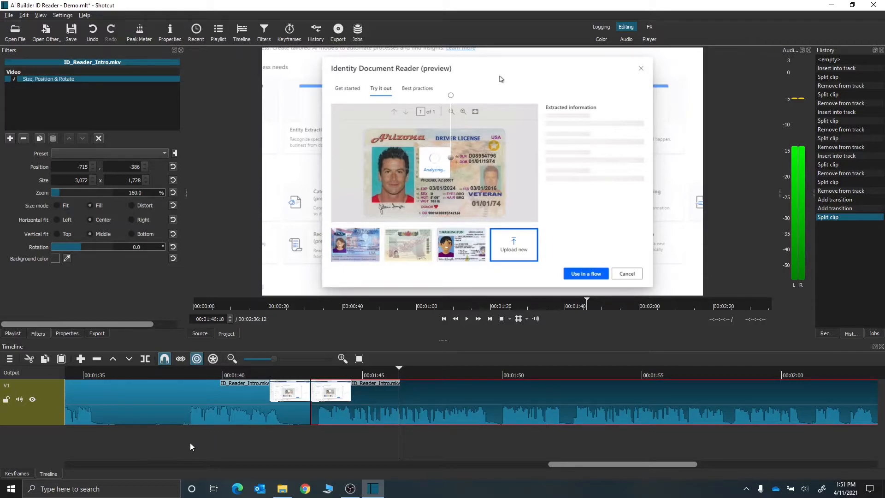
left_click(22, 474)
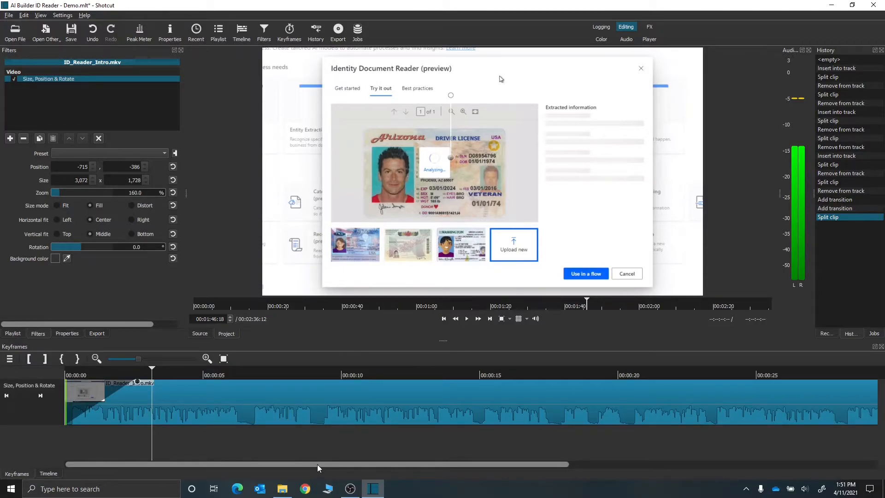
left_click_drag(318, 468, 818, 386)
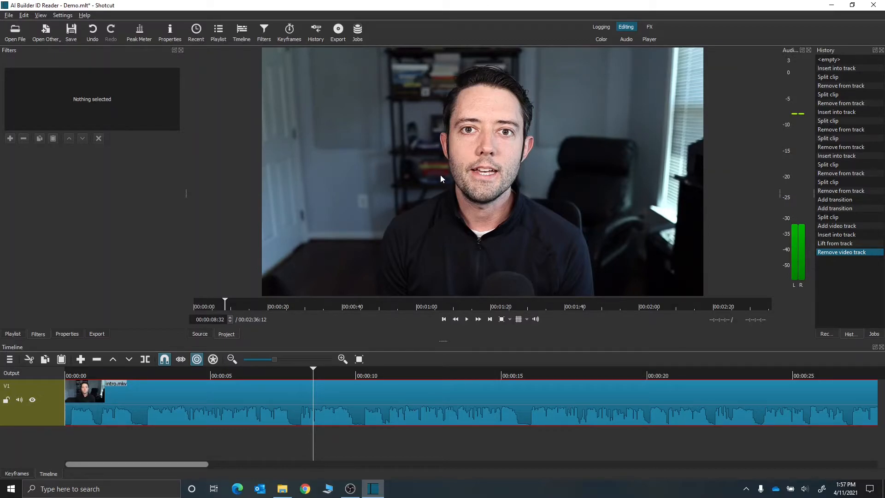
- Add a second video track above V1 and enlarge the timeline area to fit both tracks
right_click(32, 422)
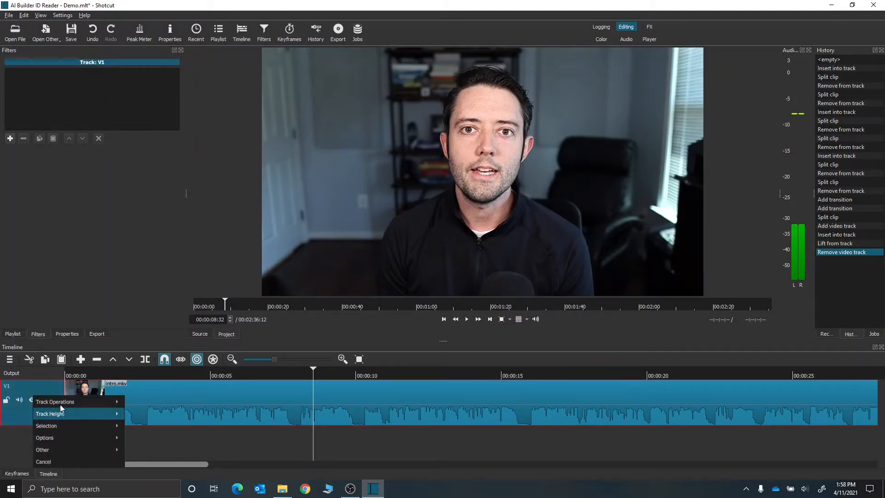
mouse_move(62, 402)
left_click(162, 412)
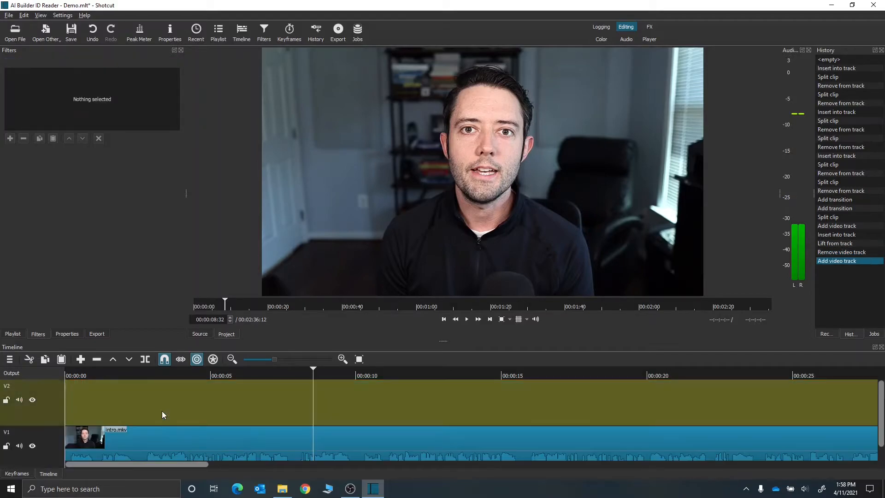
left_click(879, 454)
left_click_drag(880, 454, 879, 414)
left_click_drag(444, 341, 444, 297)
- Open InsiderSampleLicenses_B_Roll.mkv and place it on track V2 starting at 00:00:08:32 above the intro clip
left_click(21, 39)
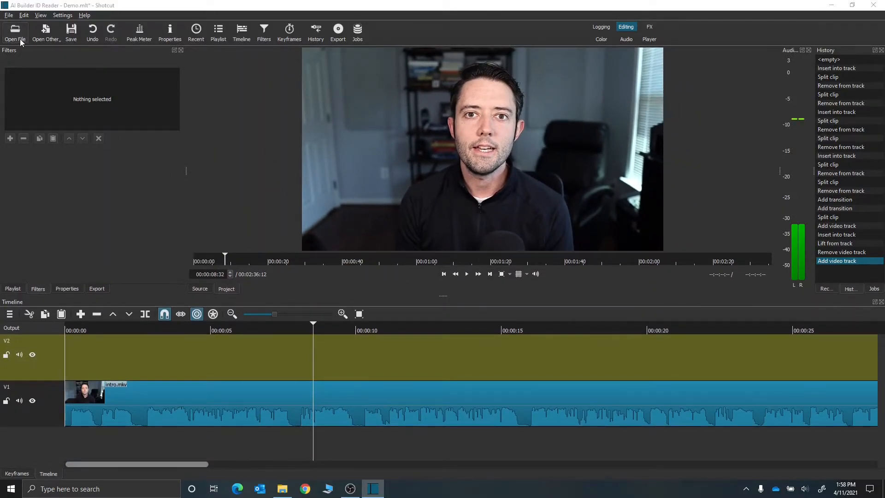
left_click(360, 185)
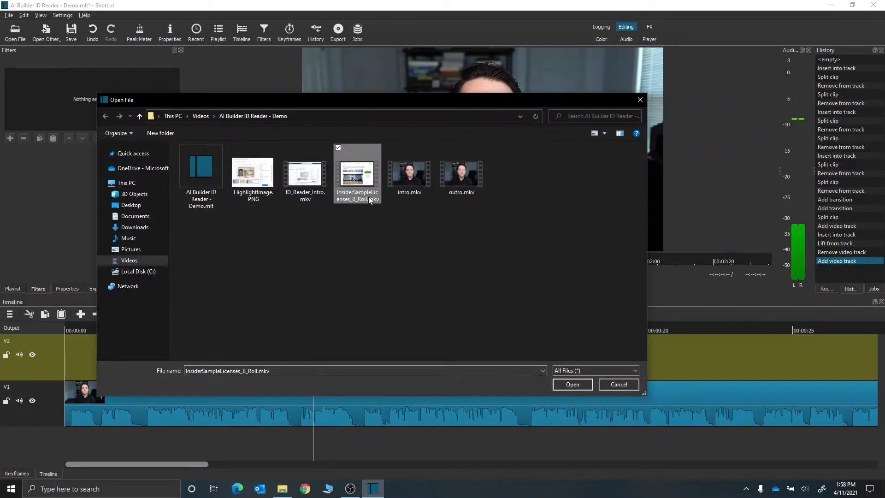
left_click(572, 384)
left_click(457, 190)
left_click_drag(457, 189, 316, 348)
- Split the B-roll clip at 00:00:16:46, where the Alabama license is fully in view, and remove the part before it
left_click(488, 328)
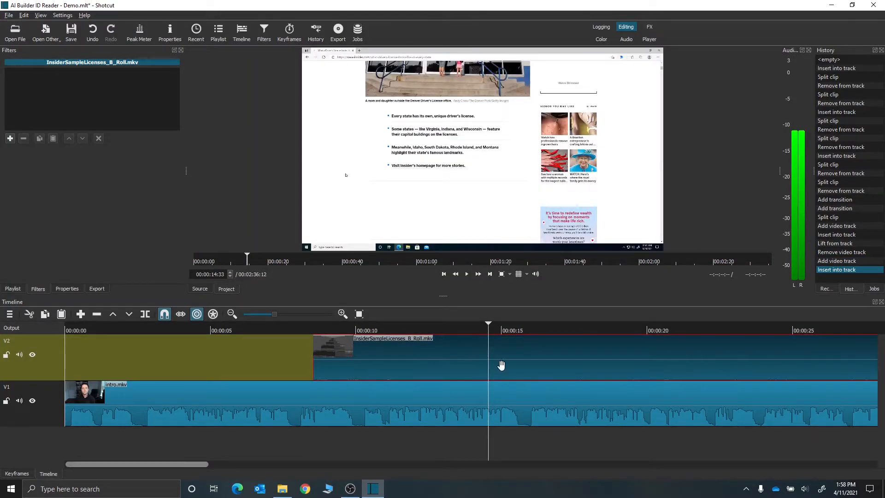
left_click_drag(165, 463, 224, 463)
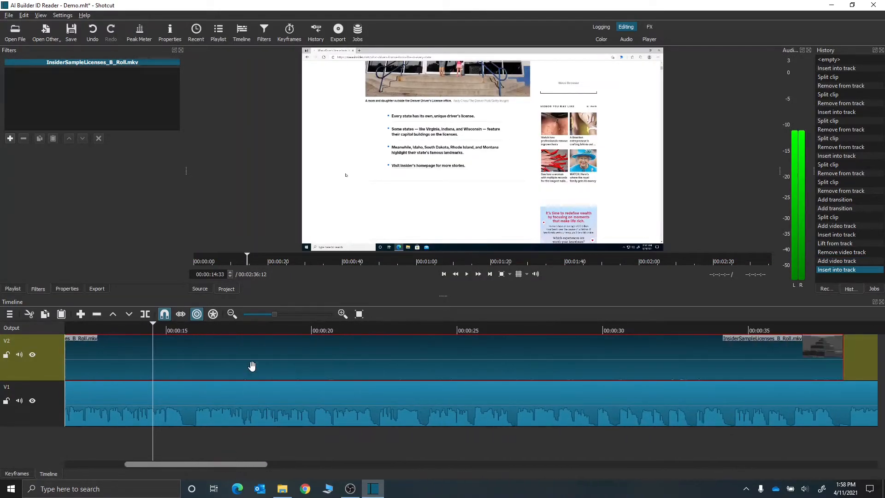
left_click(250, 329)
left_click(224, 327)
left_click(189, 327)
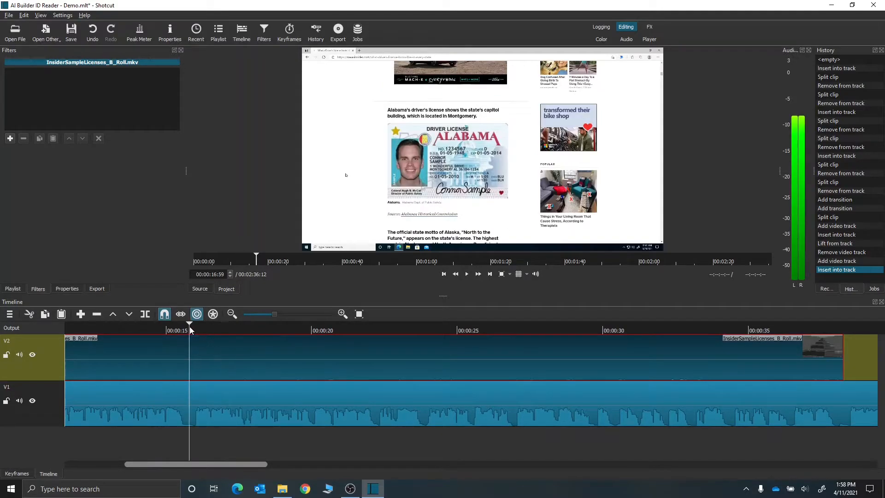
left_click(209, 329)
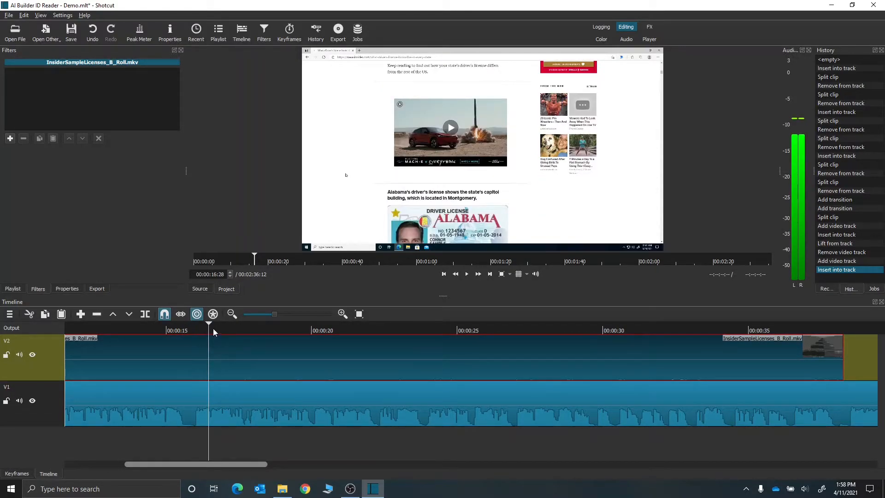
left_click(218, 328)
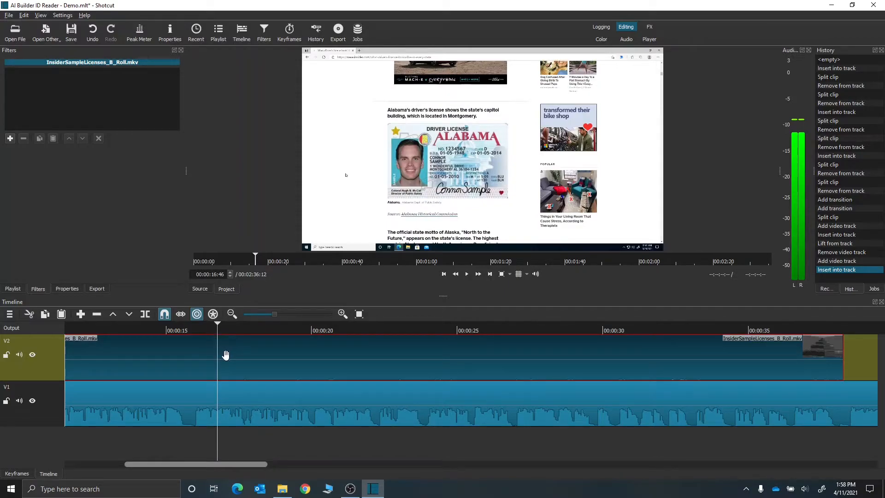
key("s")
left_click(187, 355)
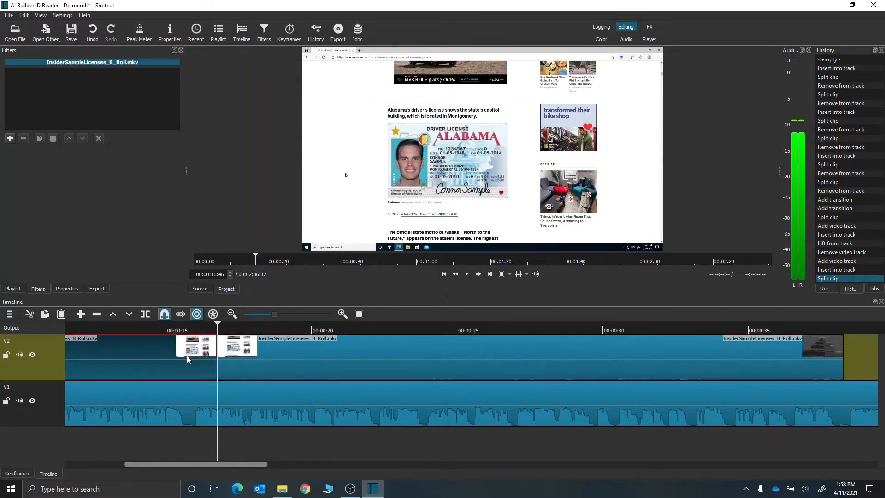
key("x")
- Split the B-roll clip at 00:00:24:59, at the District of Columbia license, and remove the part after it
left_click_drag(208, 464, 175, 466)
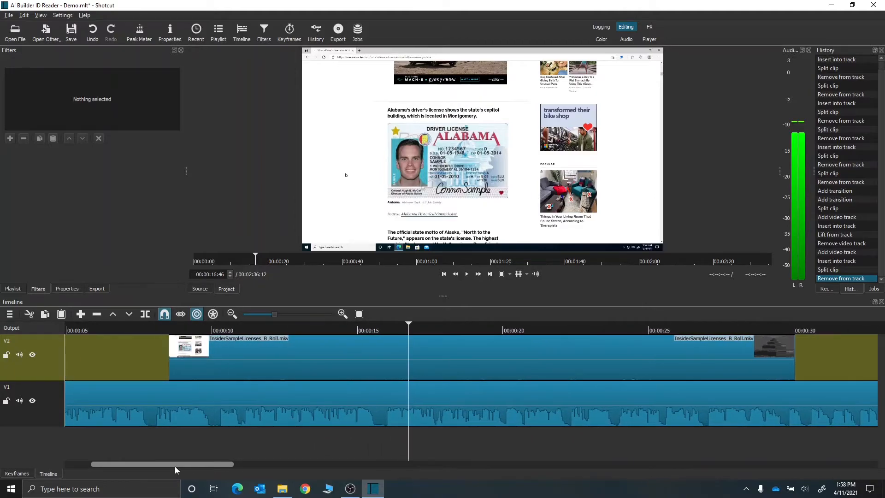
left_click(616, 328)
left_click(655, 330)
left_click(668, 331)
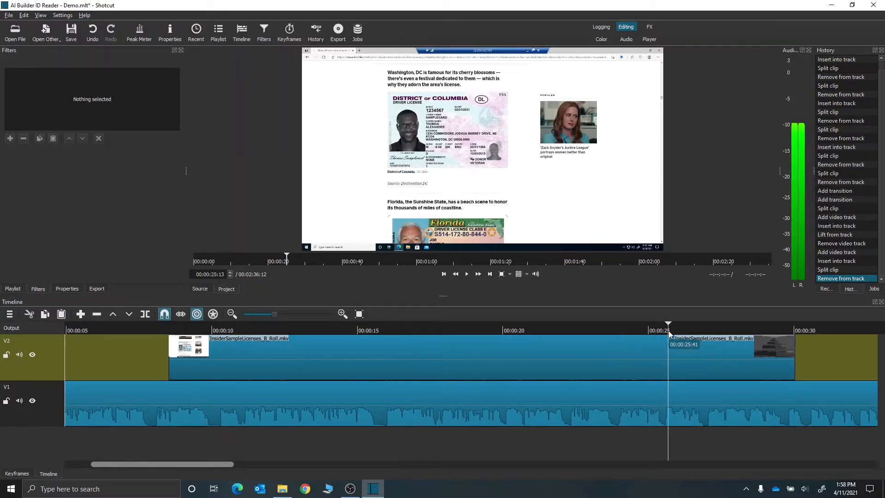
left_click(647, 330)
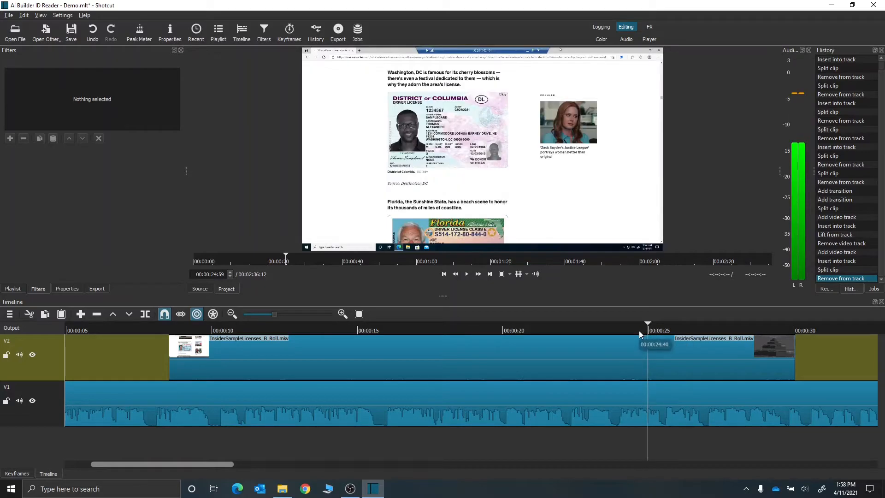
key("s")
left_click(684, 366)
key("x")
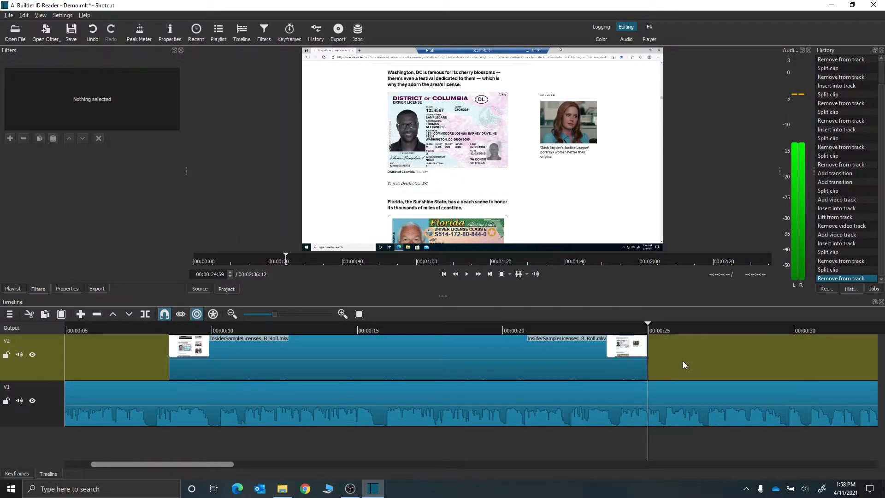
- Play from 00:00:07:45 into the B-roll clip to check the cut from the intro footage and its sound
left_click_drag(226, 463, 201, 462)
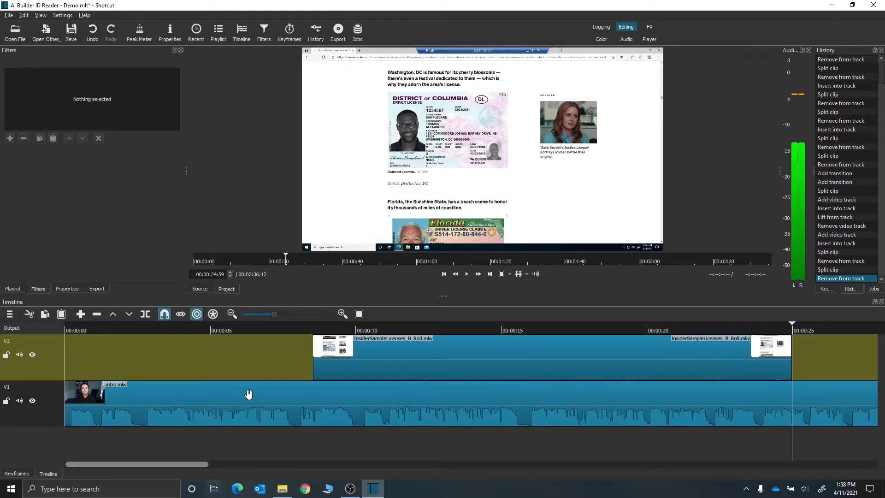
left_click(244, 328)
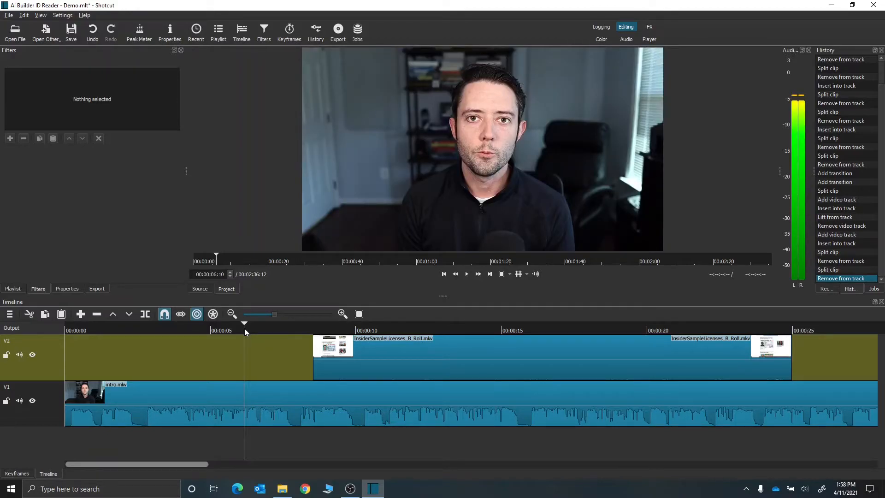
left_click(290, 327)
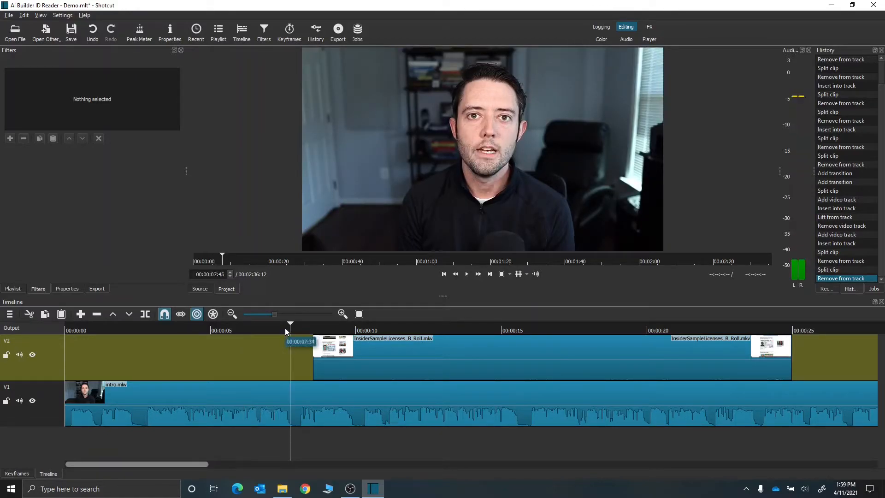
key("space")
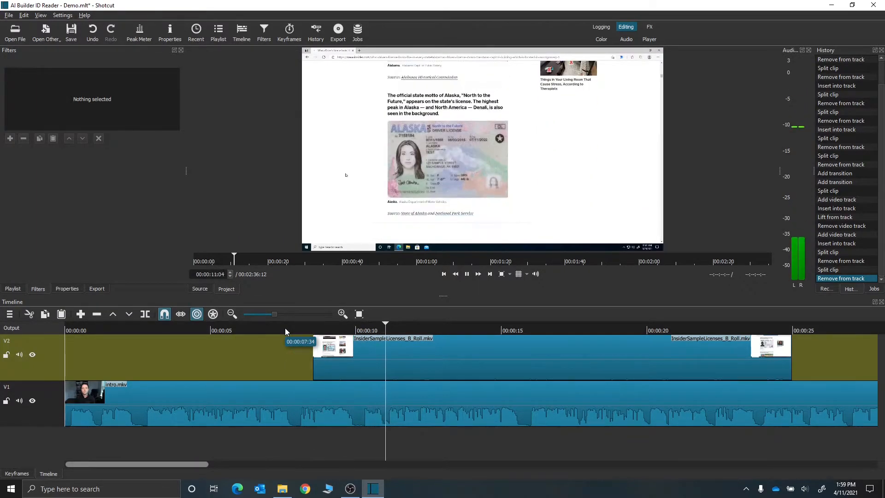
key("space")
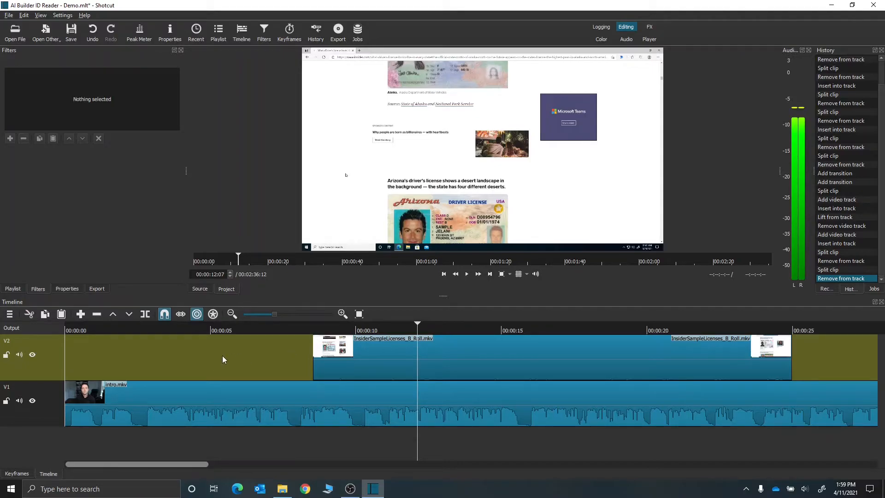
- Mute track V2, open the filter choices for the B-roll clip, and check the frames around its start
left_click(19, 354)
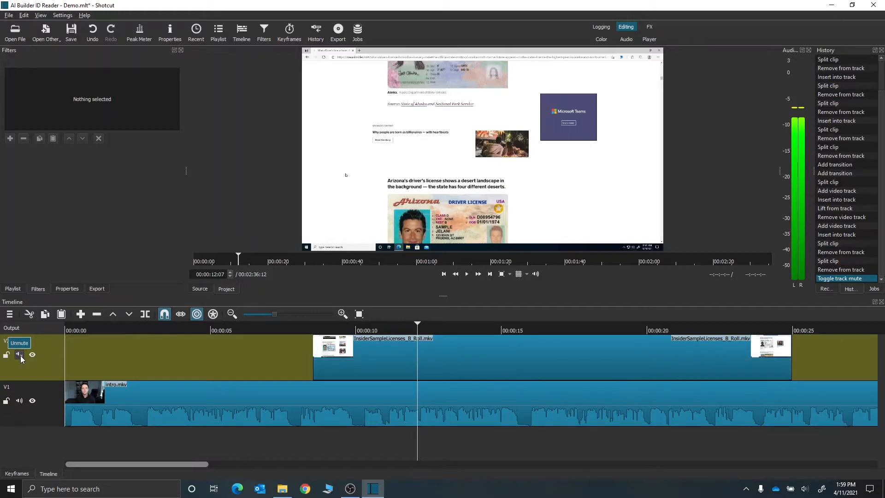
left_click(383, 358)
right_click(383, 358)
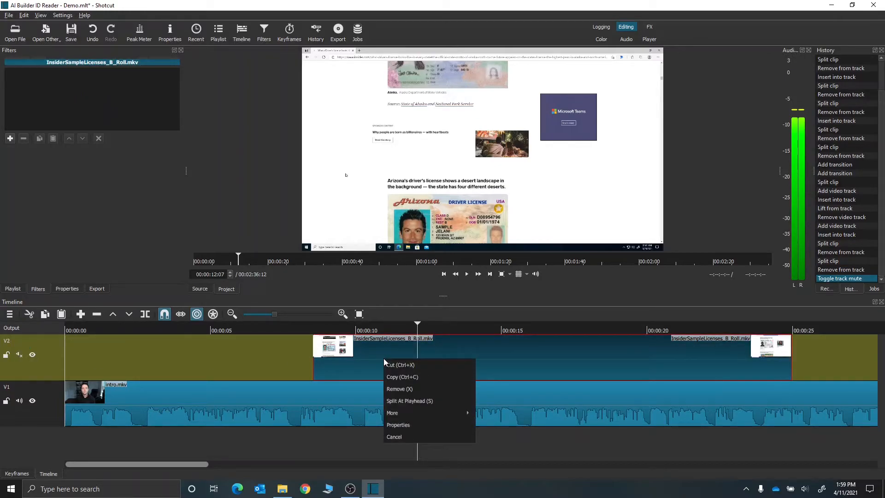
left_click(10, 138)
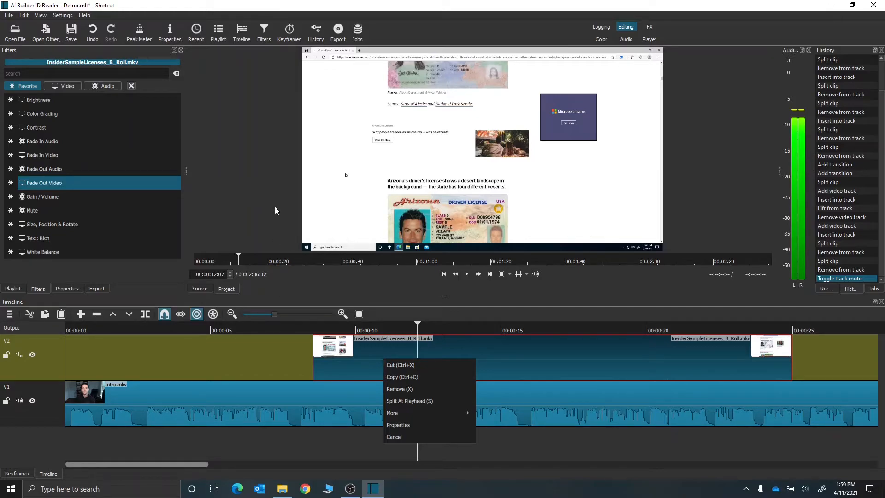
left_click(291, 360)
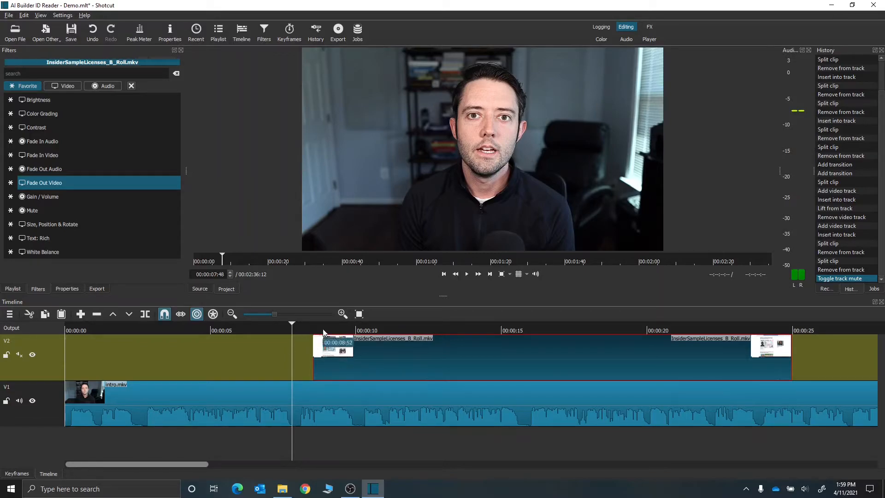
left_click(323, 355)
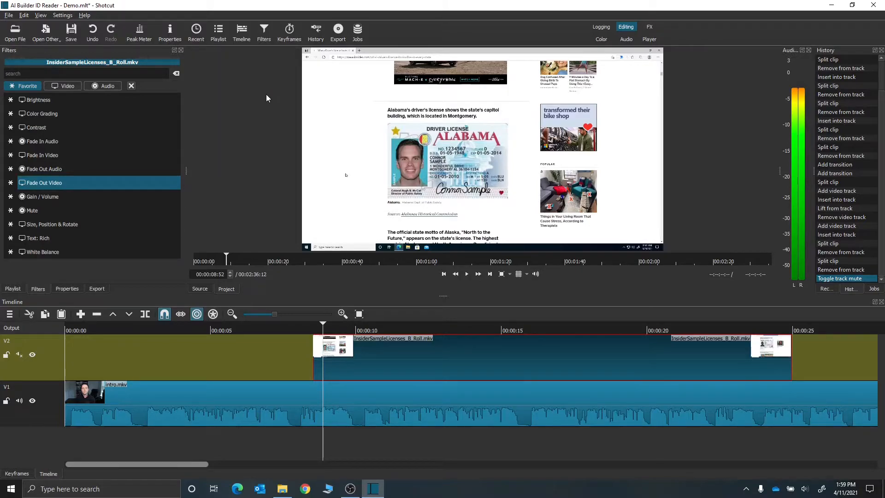
- Add a Fade In Video filter to the B-roll clip on V2 and play across its start
left_click(40, 155)
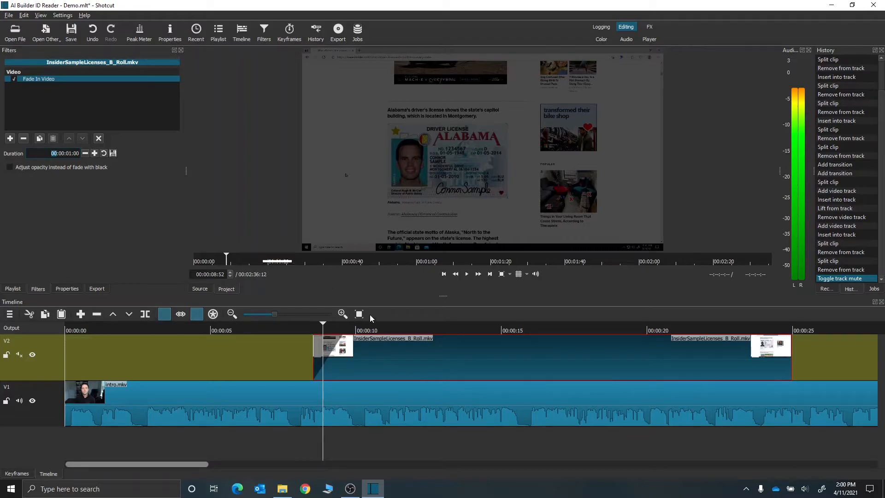
left_click(296, 330)
key("space")
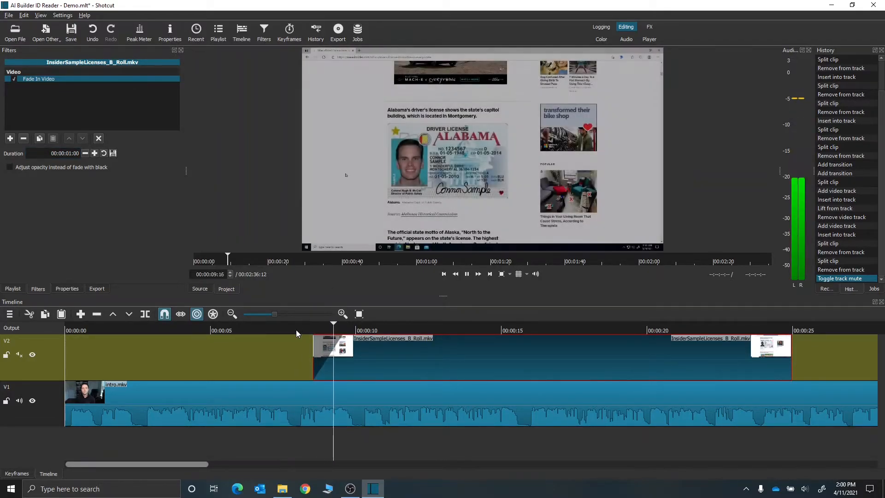
key("space")
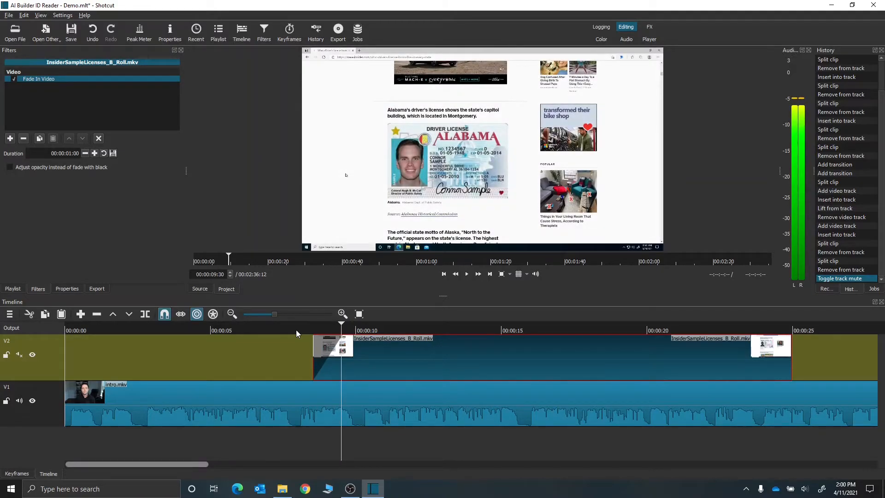
- Make the B-roll clip's video fade-in adjust opacity instead of fading with black, and play across its start from 00:00:07:52
left_click(317, 326)
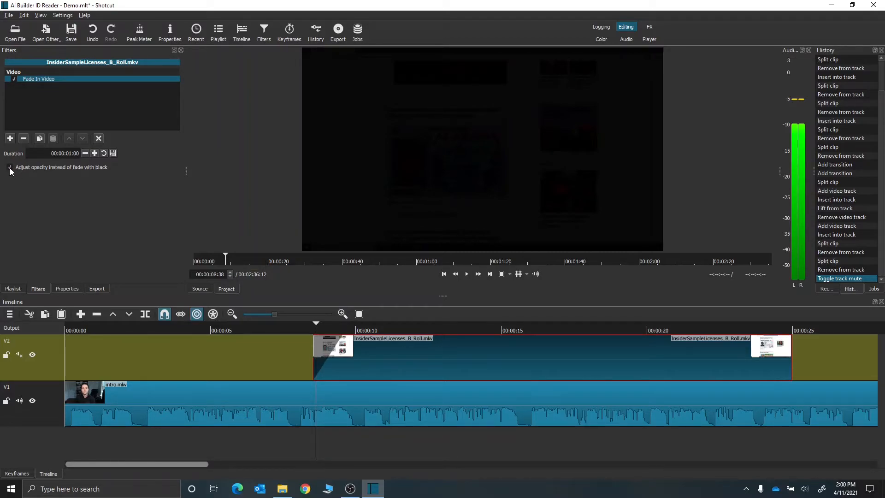
left_click(294, 328)
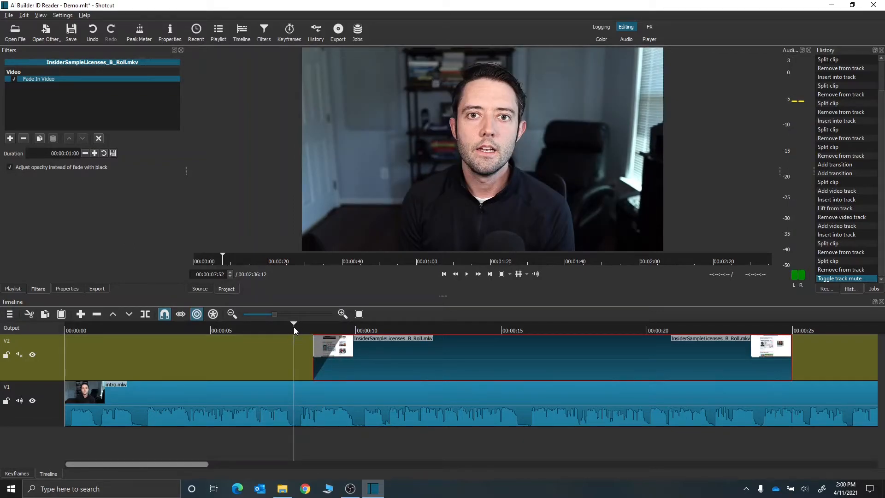
key("space")
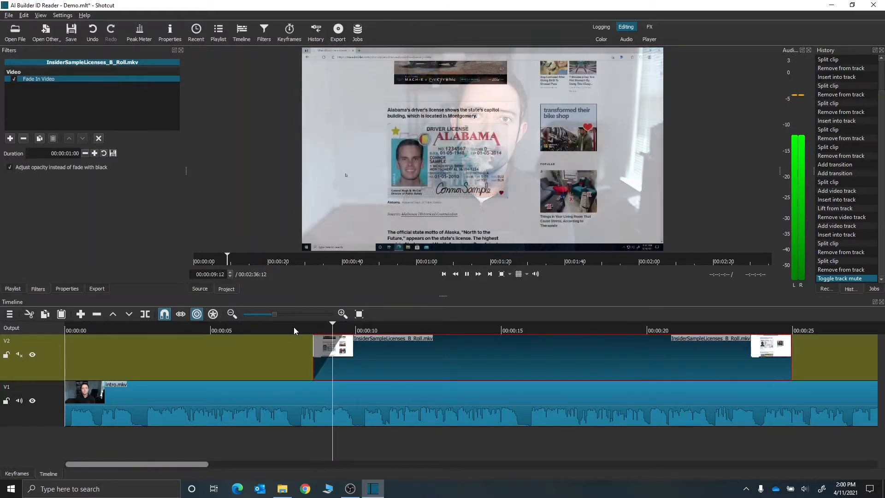
key("space")
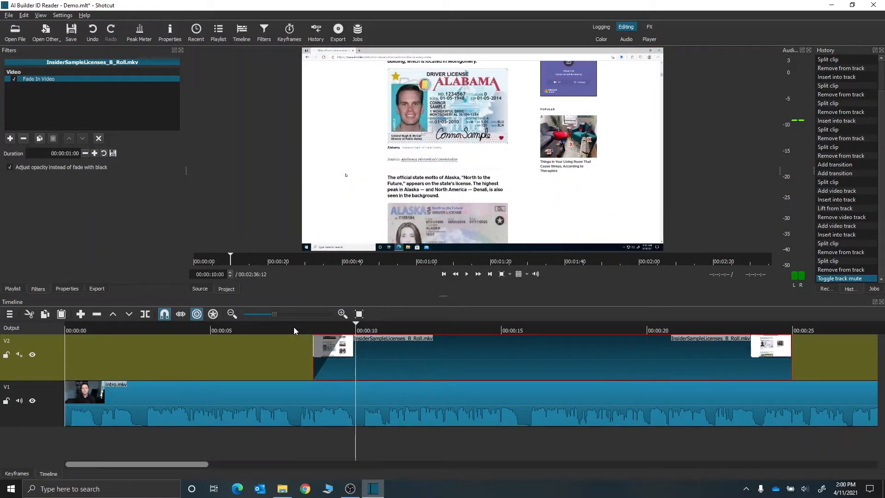
left_click(778, 332)
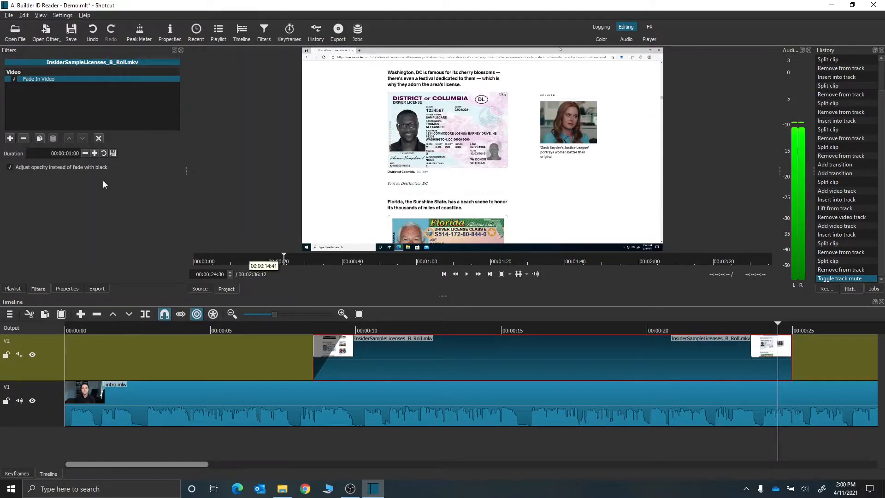
left_click(10, 138)
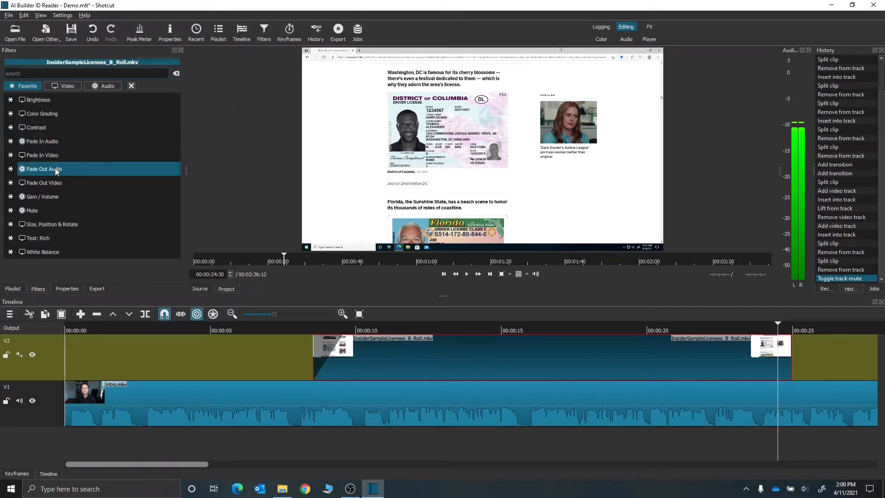
left_click(55, 168)
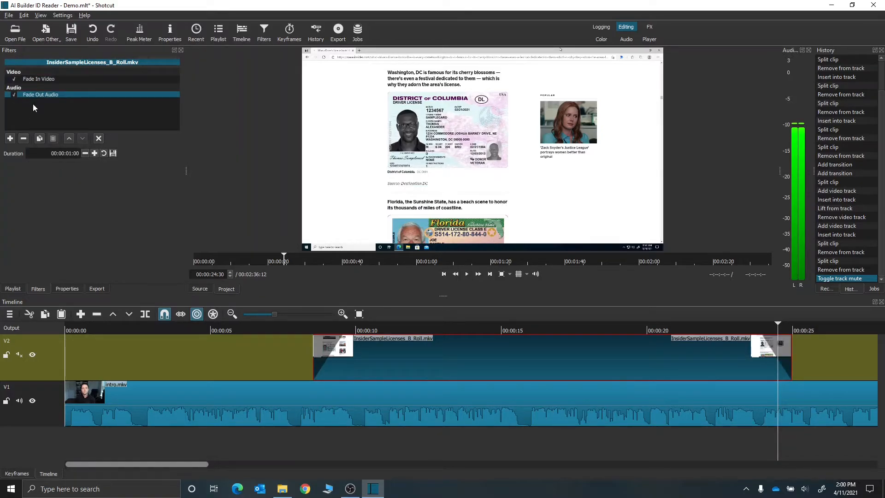
left_click(23, 138)
- Add a Fade Out Video filter to the B-roll clip that adjusts opacity instead of fading with black, and play across its end
left_click(9, 138)
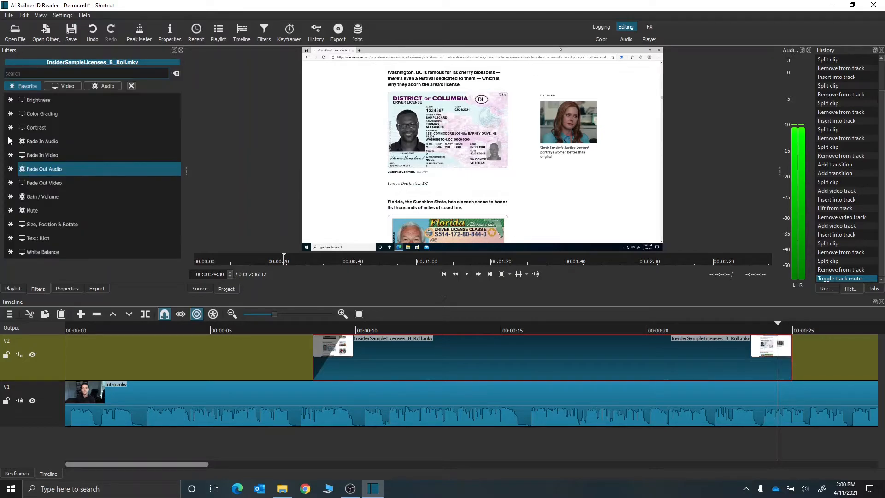
left_click(55, 184)
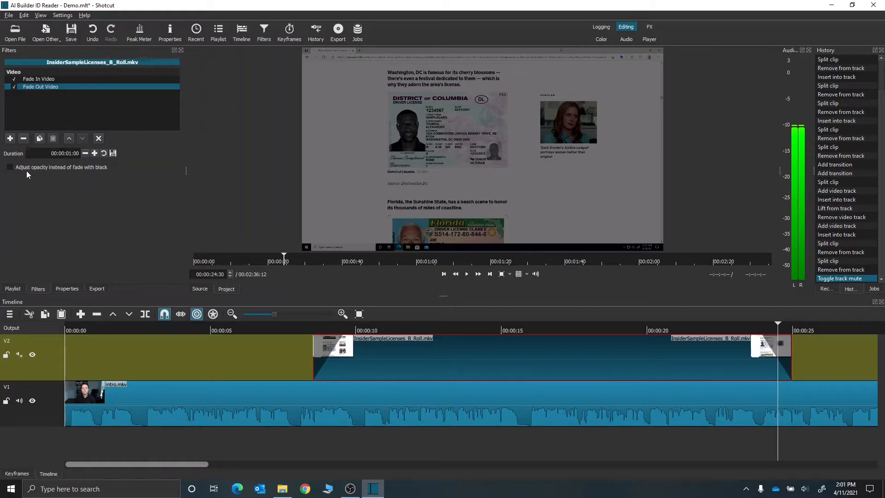
left_click(10, 168)
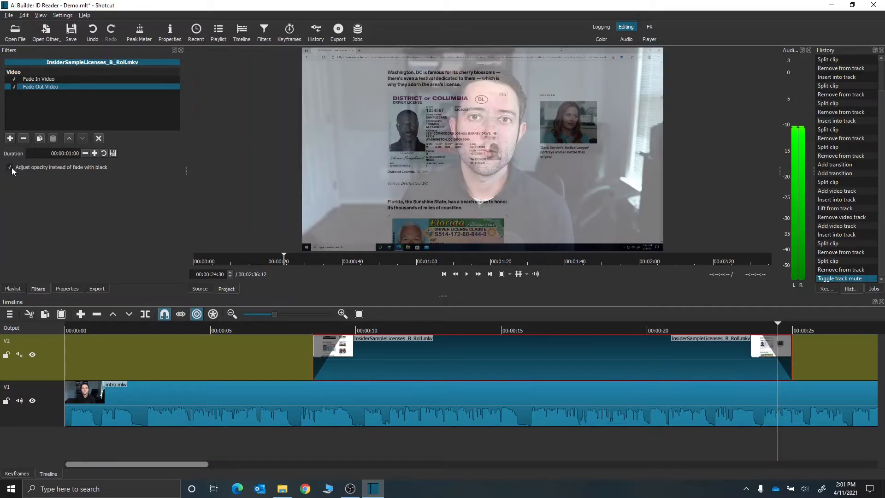
left_click(737, 326)
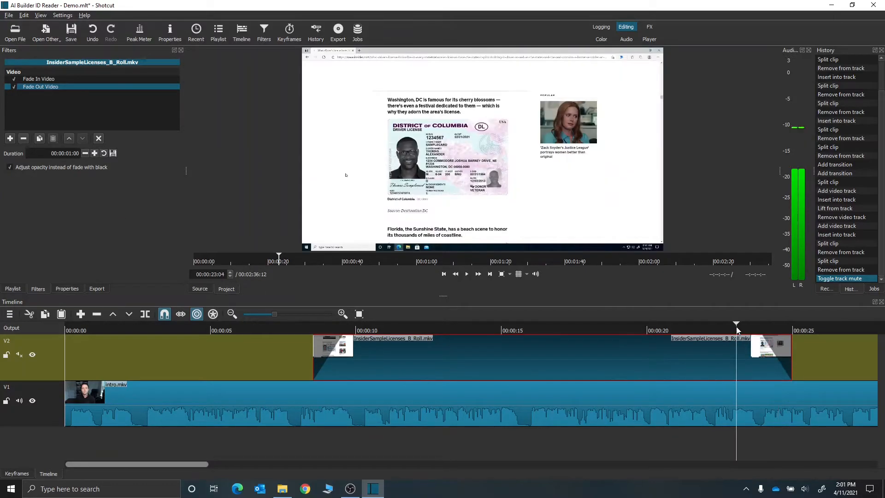
key("space")
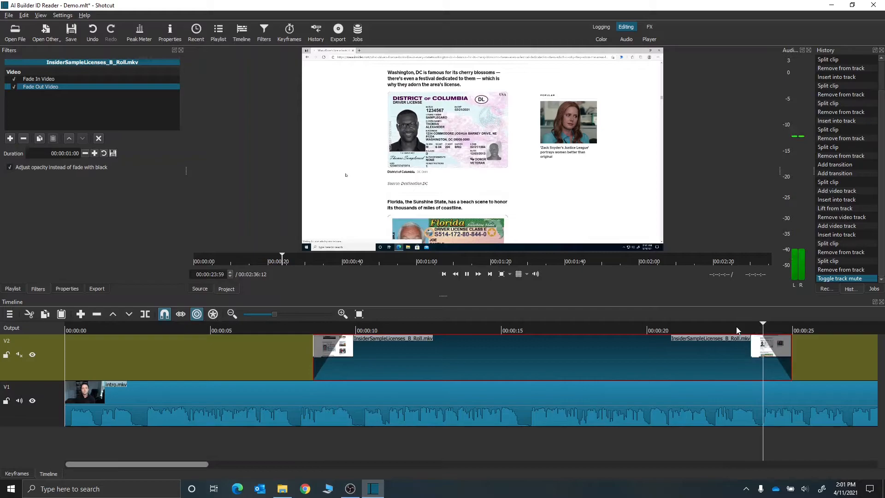
key("space")
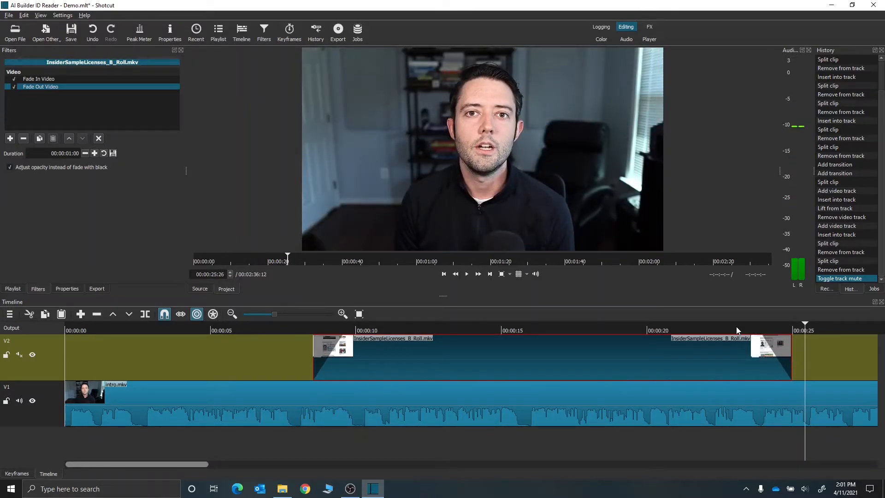
- Remove the Size, Position & Rotate filter from the ID_Reader_Intro clip after the split near 00:01:43
left_click_drag(189, 464, 502, 467)
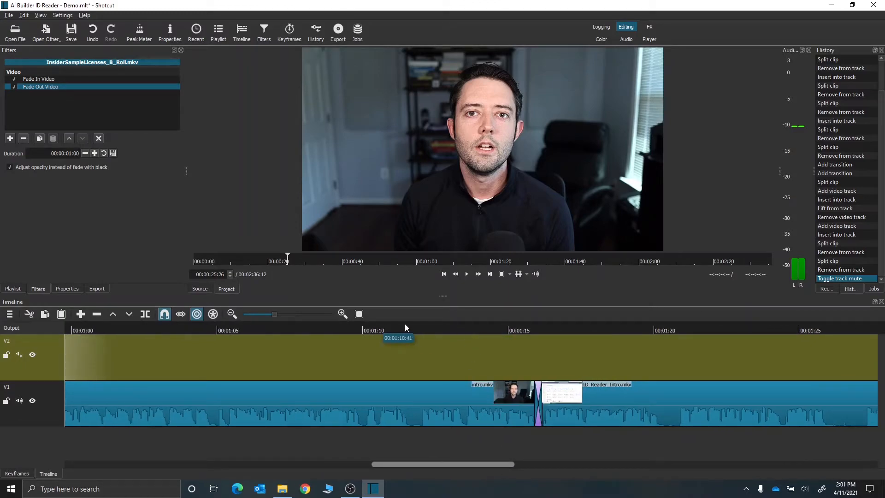
left_click(626, 328)
left_click_drag(436, 467, 582, 463)
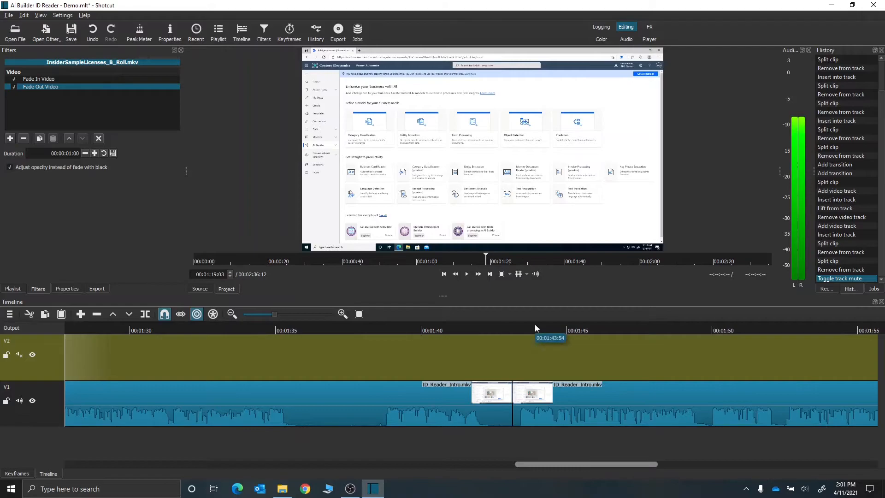
left_click(589, 329)
left_click(626, 333)
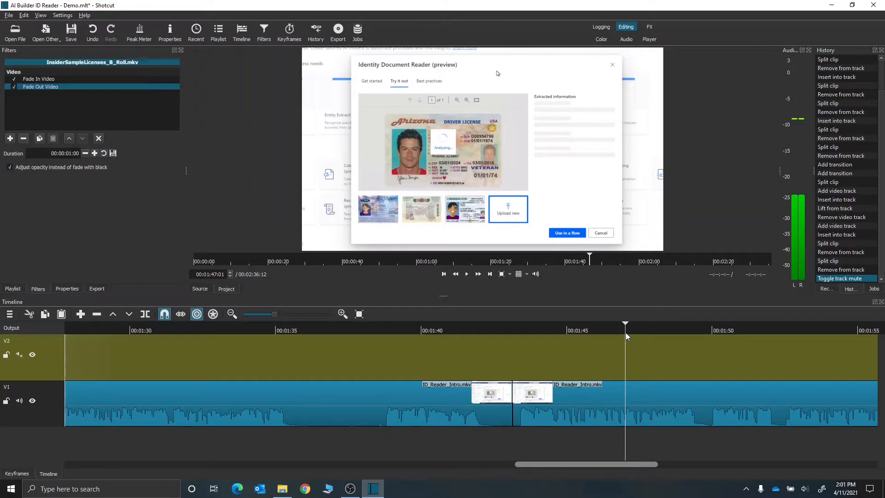
left_click_drag(489, 327, 523, 325)
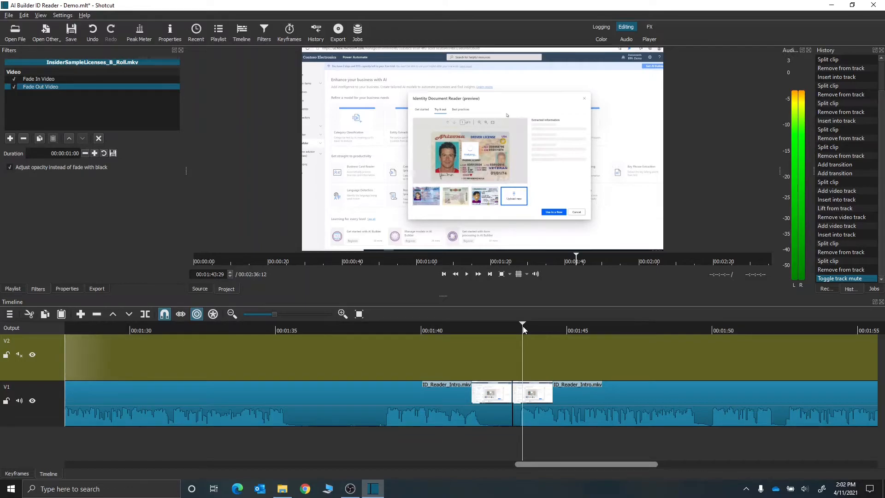
left_click(554, 400)
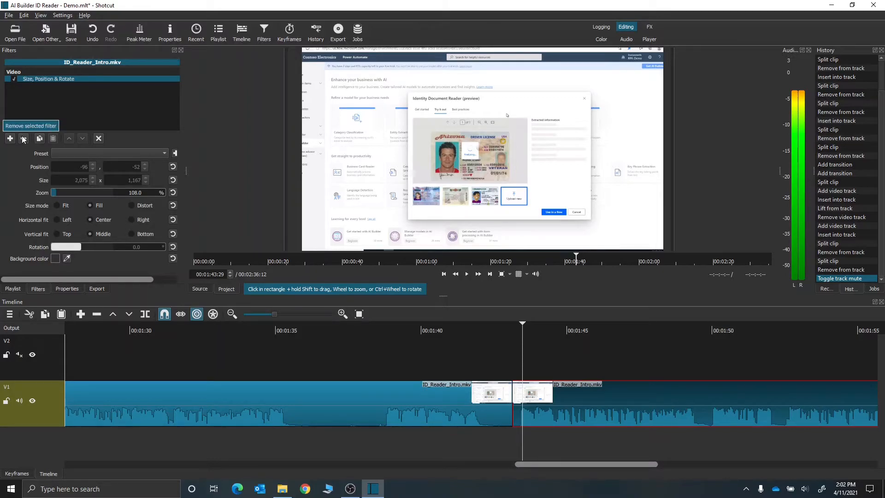
left_click(23, 138)
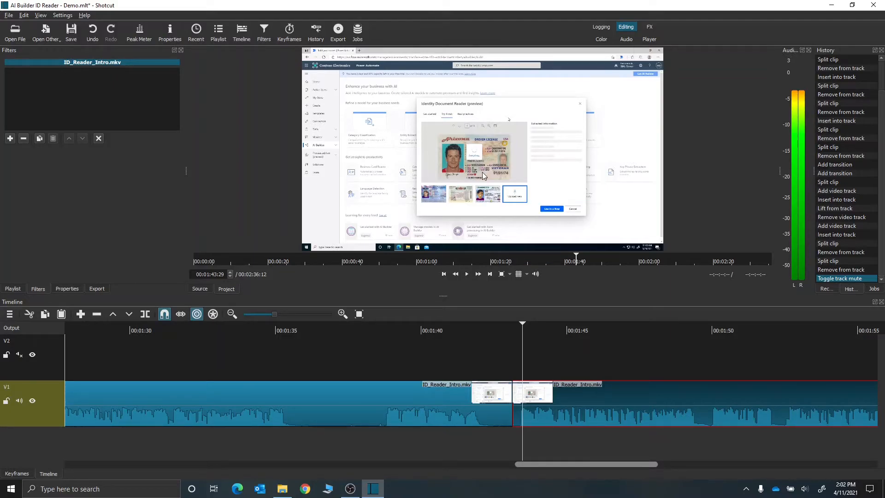
- Open HighlightImage.PNG and place it on track V2 at 00:01:44:00, above the ID_Reader_Intro clip
left_click(535, 364)
left_click(14, 39)
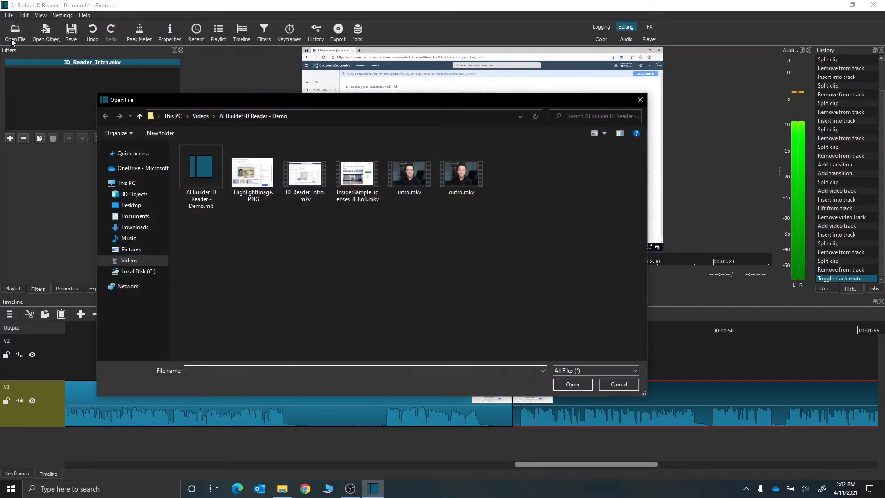
left_click(259, 182)
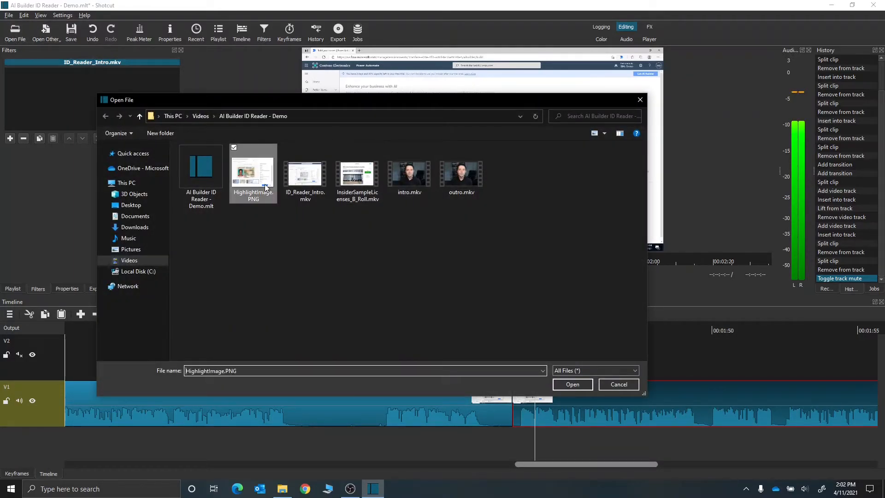
left_click(558, 385)
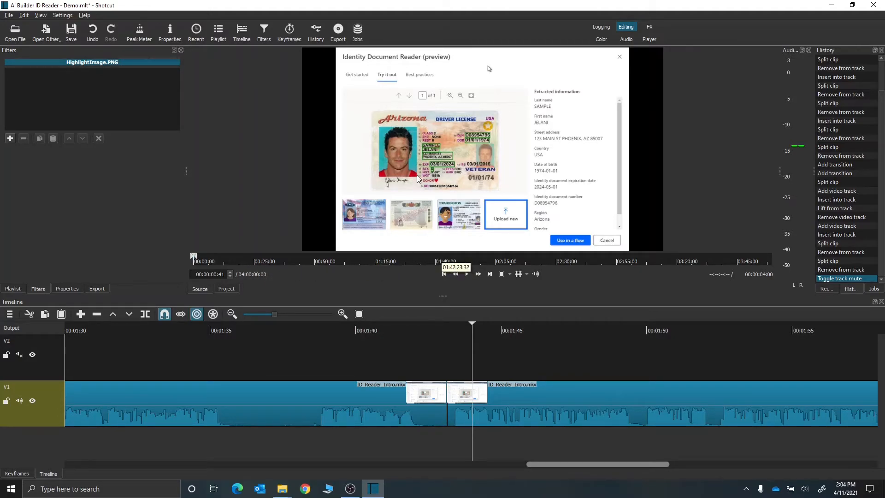
left_click_drag(452, 115, 477, 359)
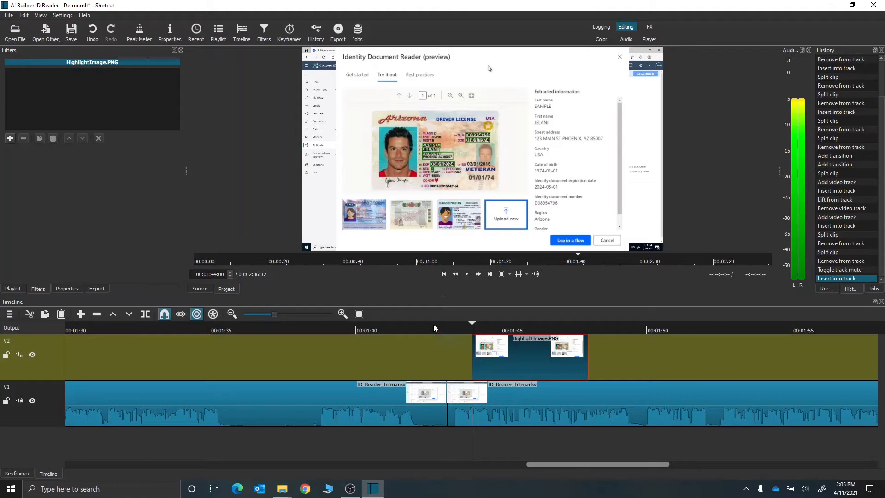
- Play from 00:01:43:09 into the highlight image to check how it comes in over the recording
left_click(447, 329)
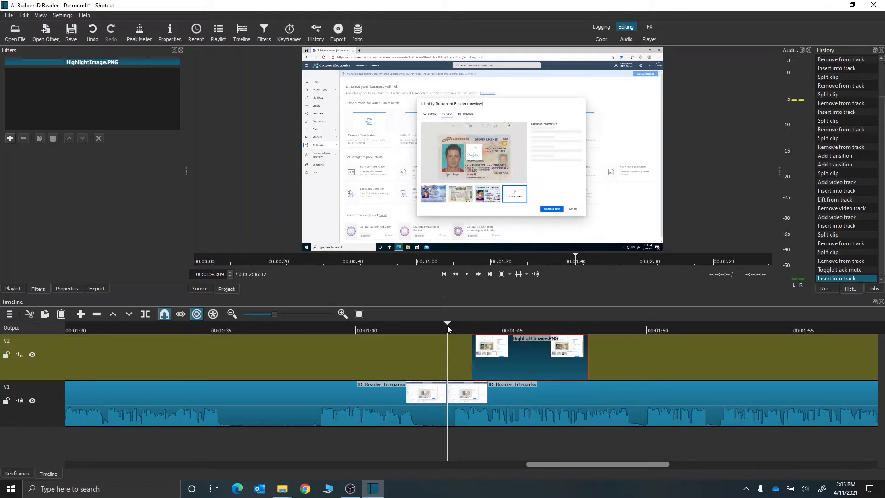
key("space")
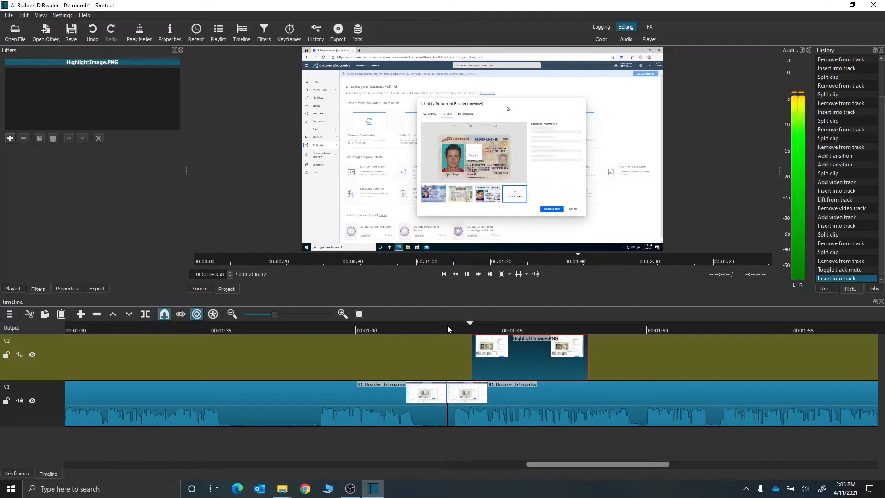
key("space")
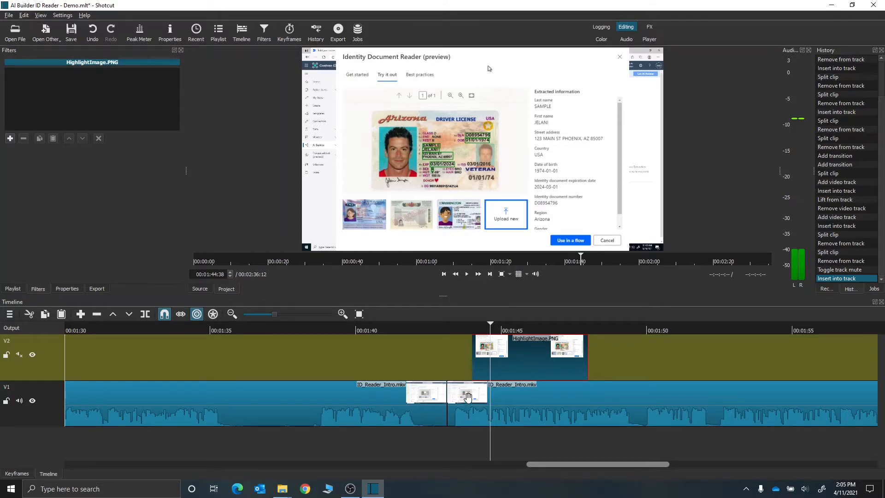
- Add a Blur: Exponential filter to the ID_Reader_Intro clip beneath the highlight image and set its amount to 57.3
left_click(460, 329)
left_click(463, 408)
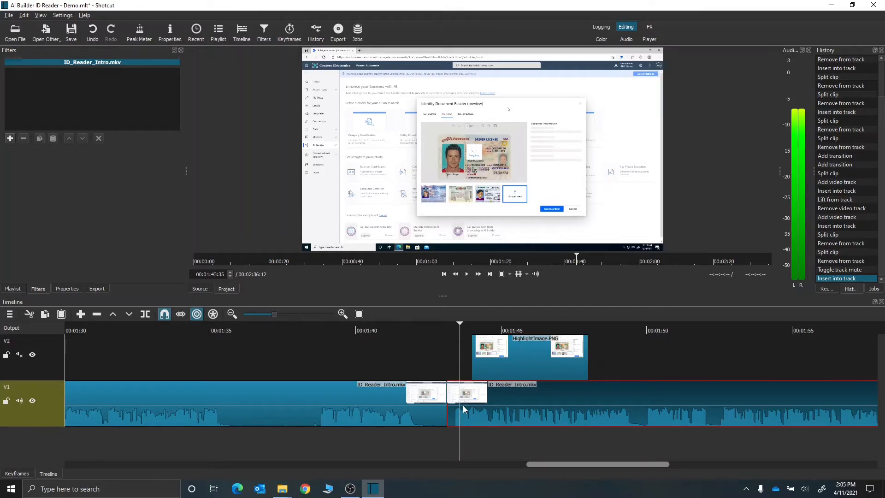
left_click(11, 138)
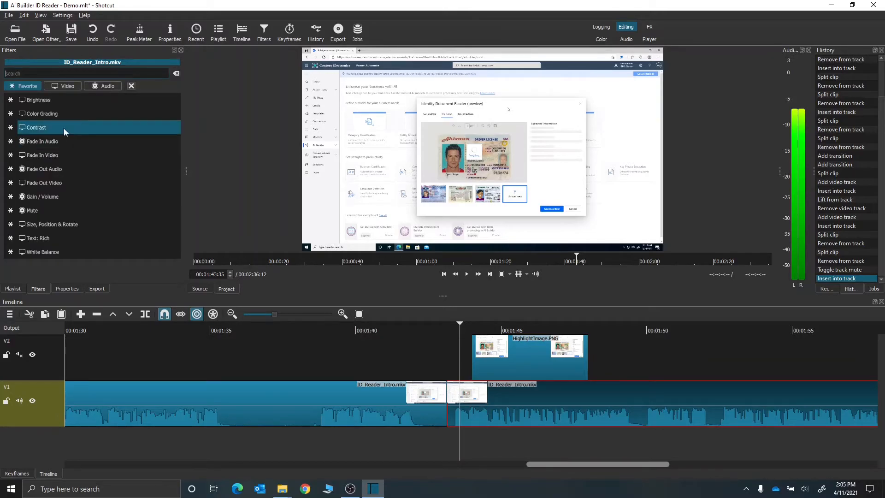
left_click(62, 84)
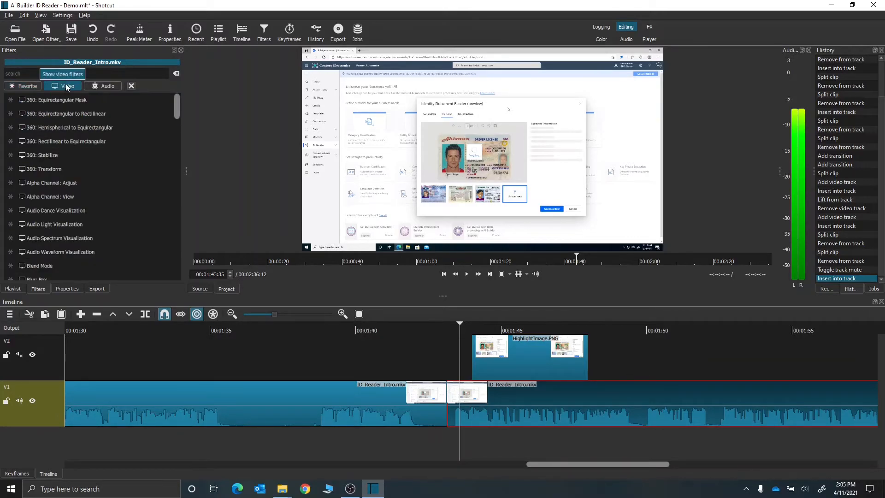
scroll(131, 151, "down", 6)
scroll(130, 151, "up", 3)
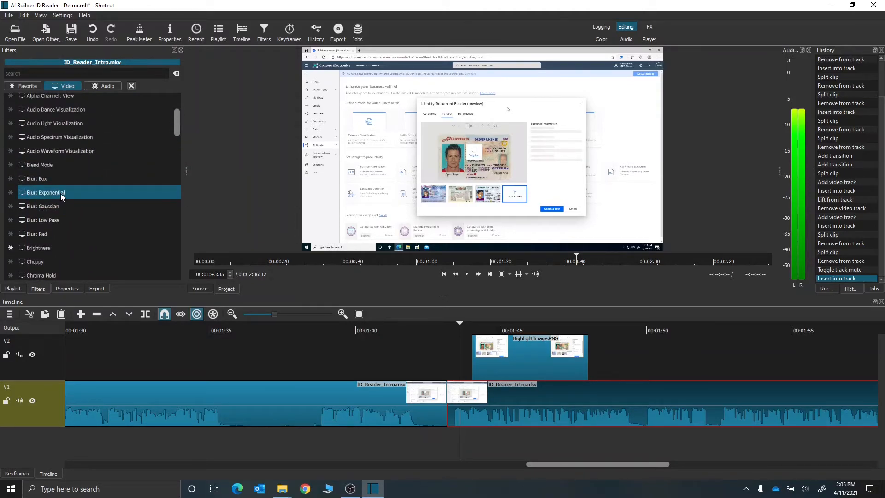
left_click(60, 193)
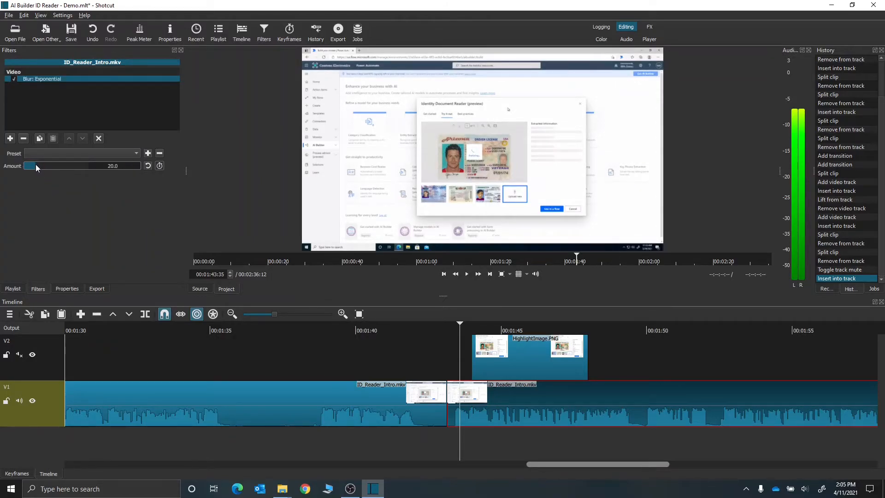
left_click_drag(35, 164, 62, 172)
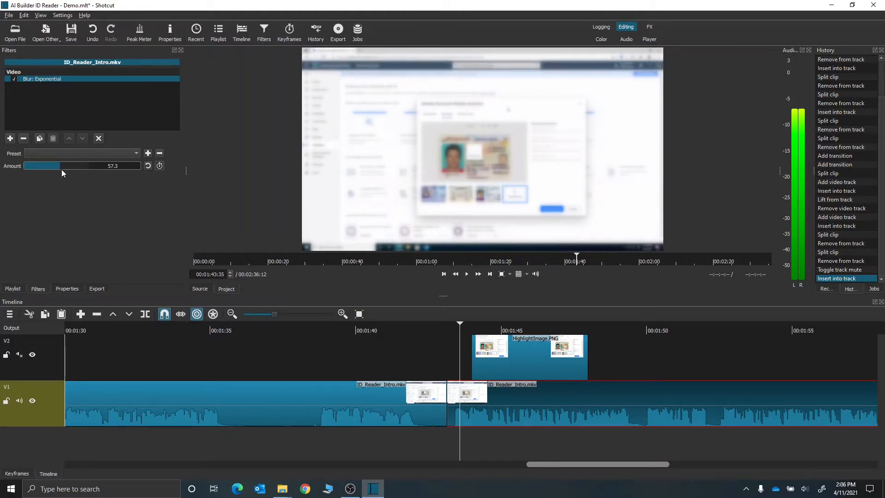
- Add one-second Fade In Video and Fade Out Video filters to HighlightImage.PNG on V2, adjusting opacity instead of fading with black
left_click(510, 363)
left_click(483, 345)
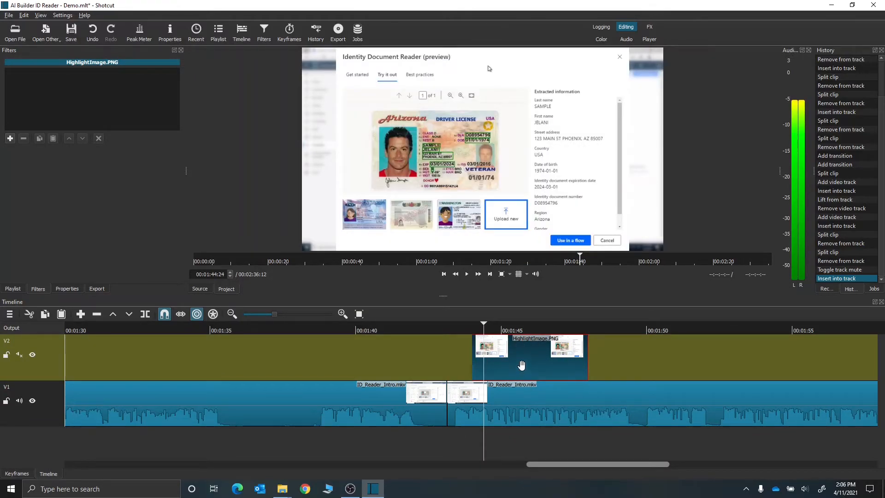
left_click(11, 138)
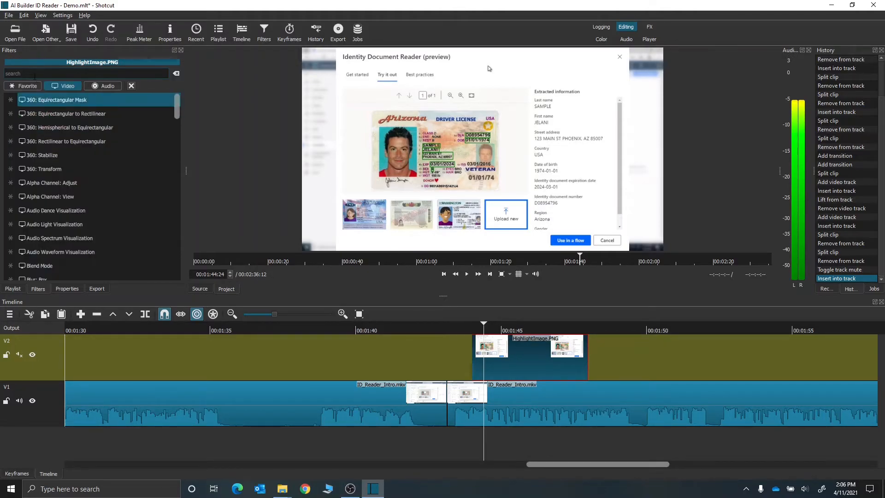
left_click(32, 87)
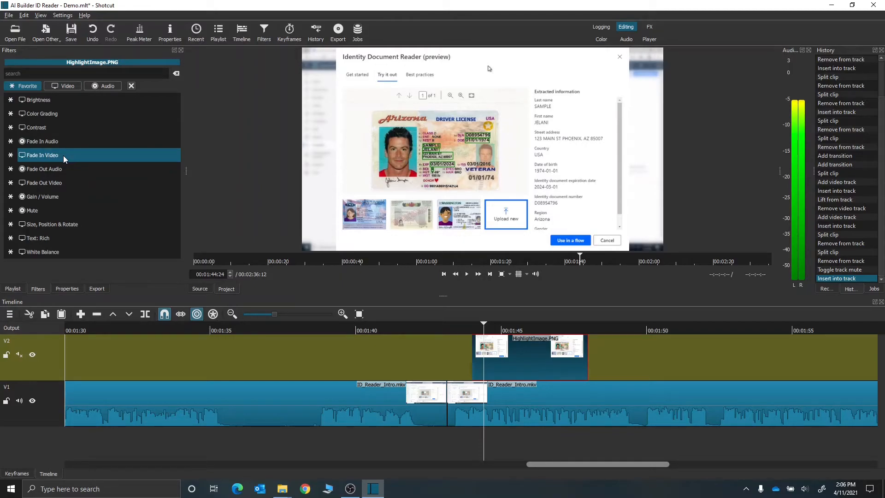
left_click(42, 155)
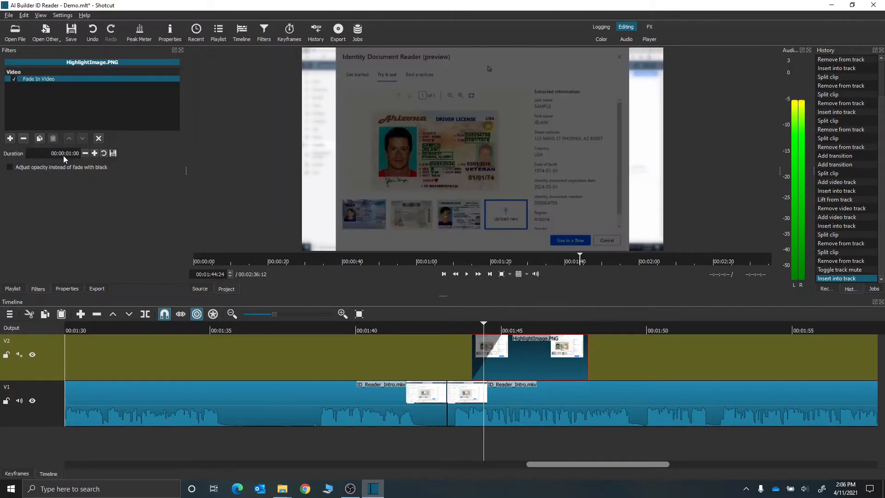
left_click(9, 167)
left_click(9, 138)
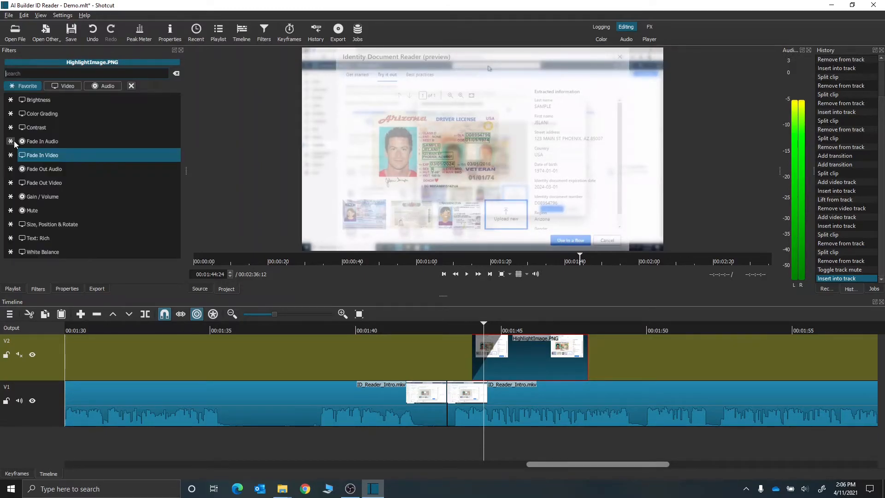
left_click(51, 182)
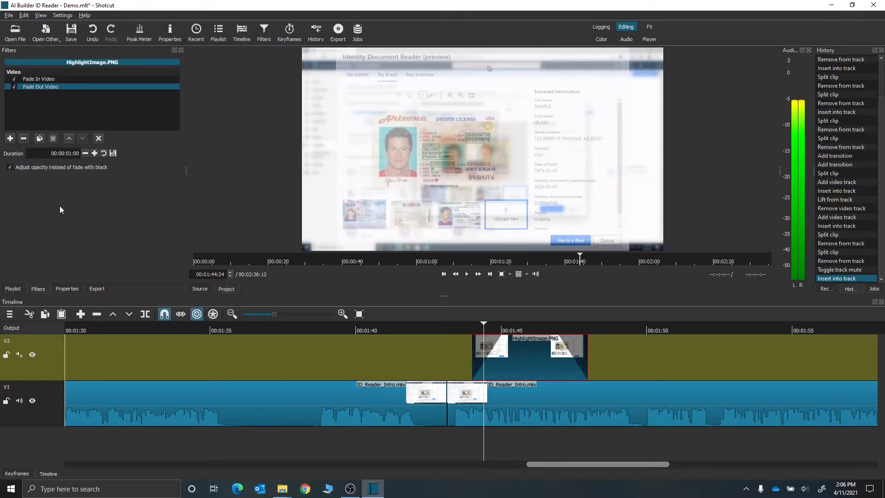
- Play from about 00:01:43 past the end of HighlightImage.PNG to check its fade-in and fade-out over the blurred clip
left_click(449, 328)
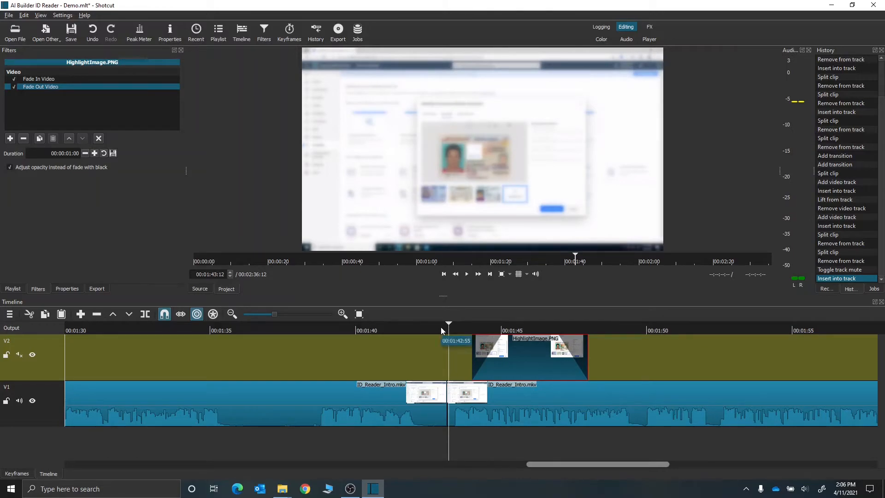
key("space")
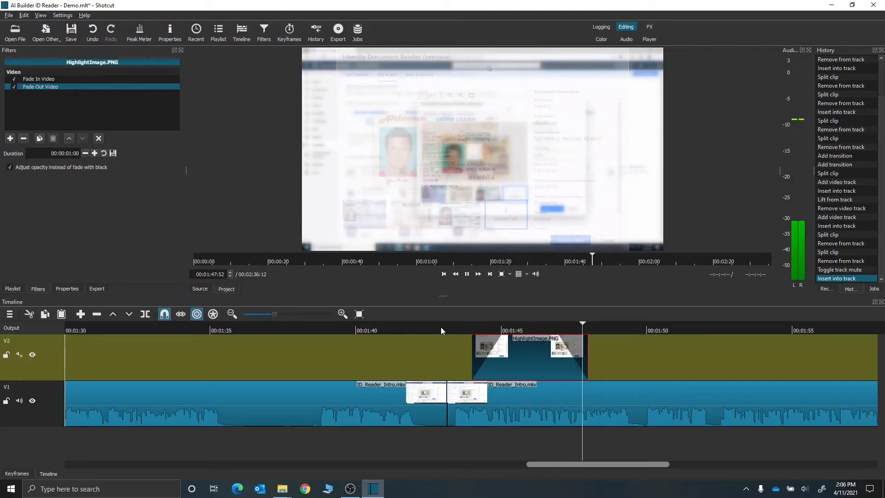
key("space")
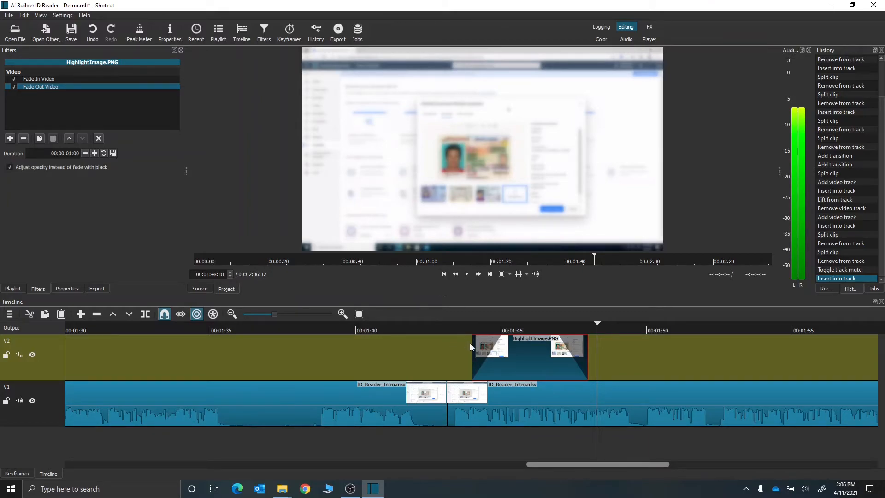
- Trim the start of the Blur: Exponential filter on the V1 clip to 00:01:44:01, where the highlight image begins
left_click(521, 403)
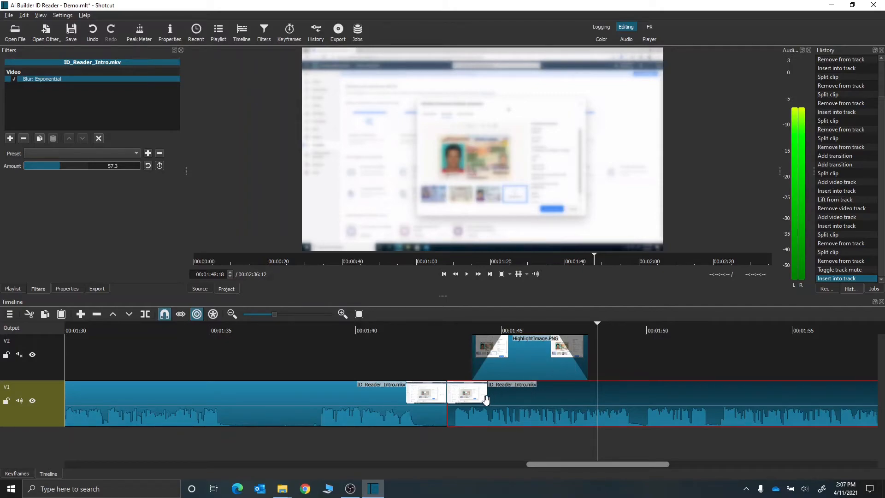
left_click(471, 326)
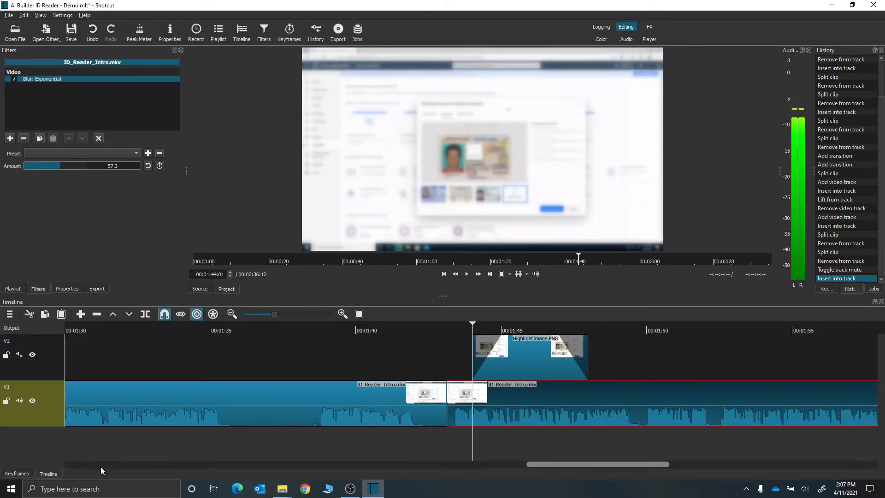
left_click(17, 474)
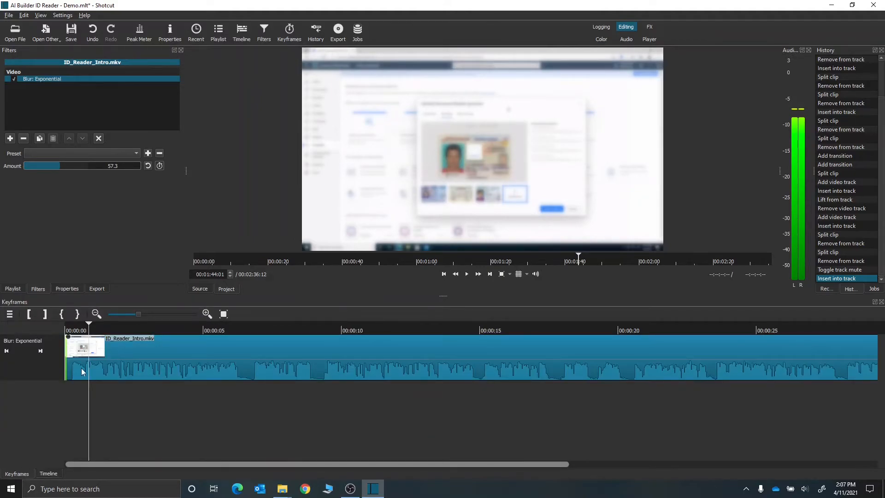
left_click_drag(67, 364, 93, 367)
left_click_drag(421, 463, 759, 457)
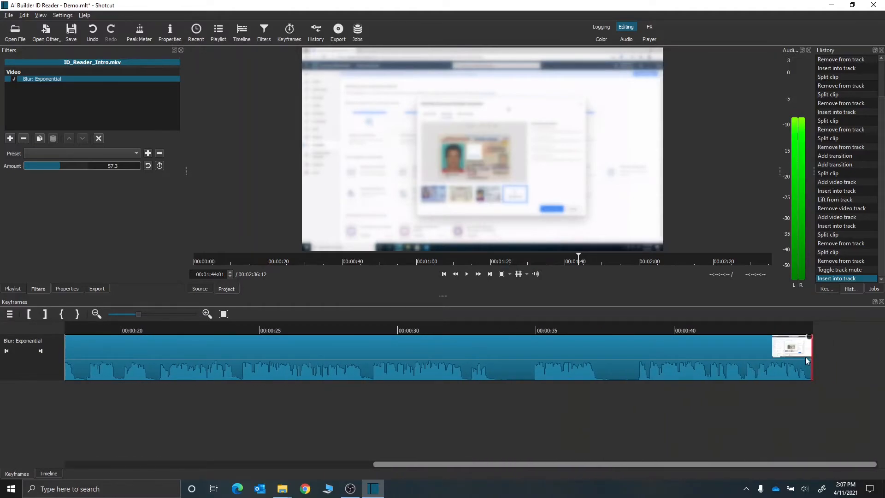
left_click(50, 473)
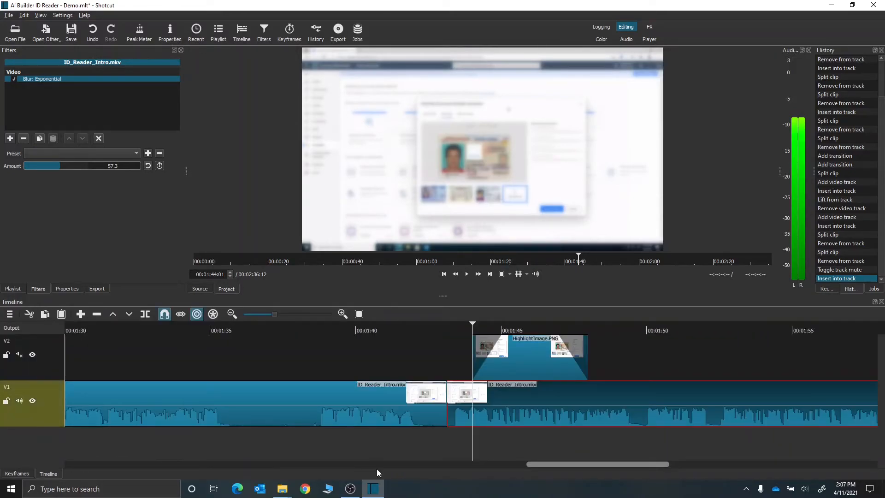
- Trim the end of the Blur: Exponential filter to 00:01:47:58, where the highlight image ends, and play back the section
left_click(588, 328)
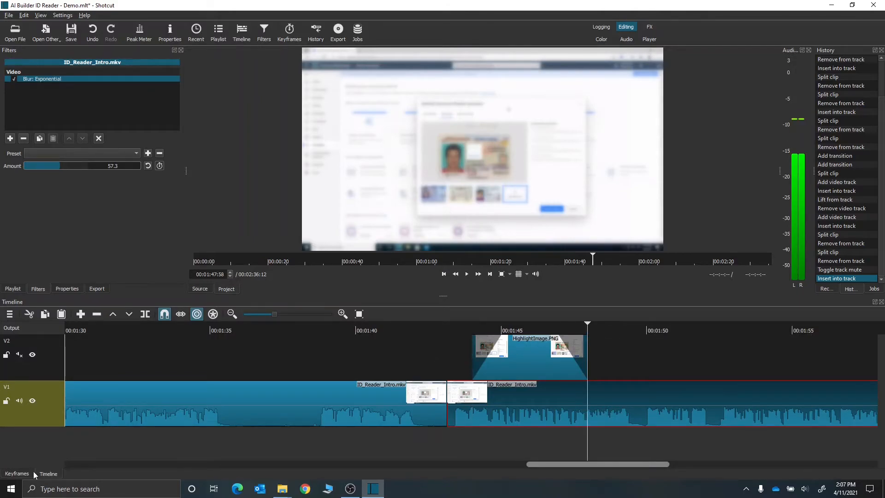
left_click(18, 474)
left_click_drag(535, 462, 845, 460)
left_click_drag(812, 365, 139, 371)
left_click_drag(411, 460, 101, 457)
left_click_drag(625, 363, 185, 364)
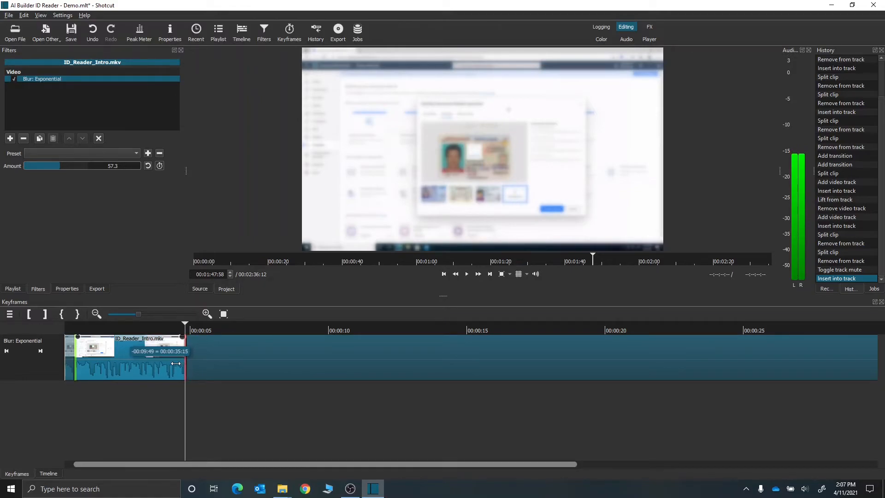
left_click(48, 473)
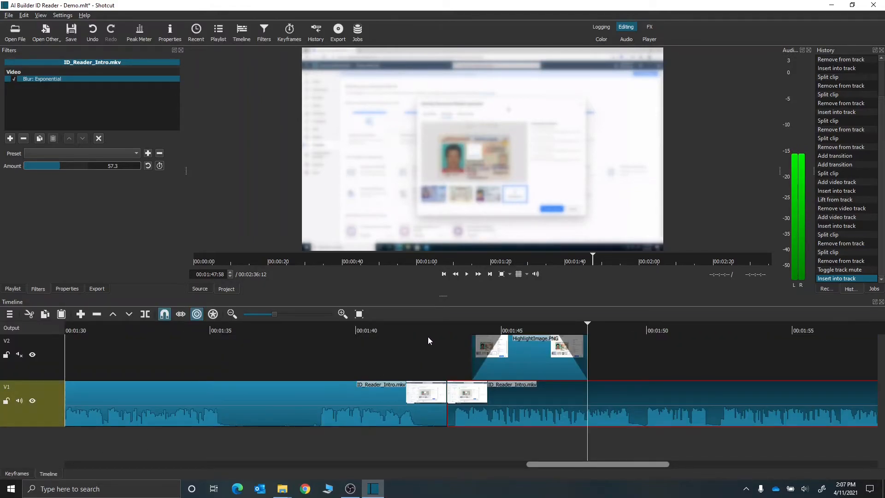
left_click(432, 325)
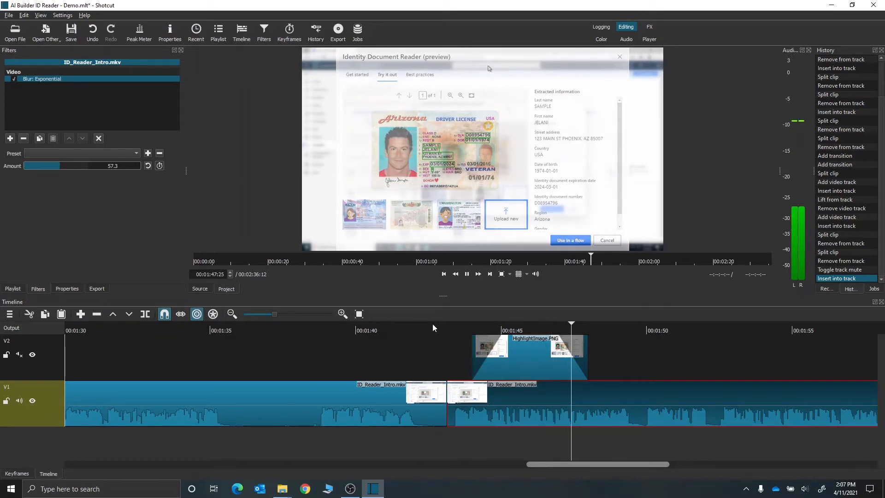
key("space")
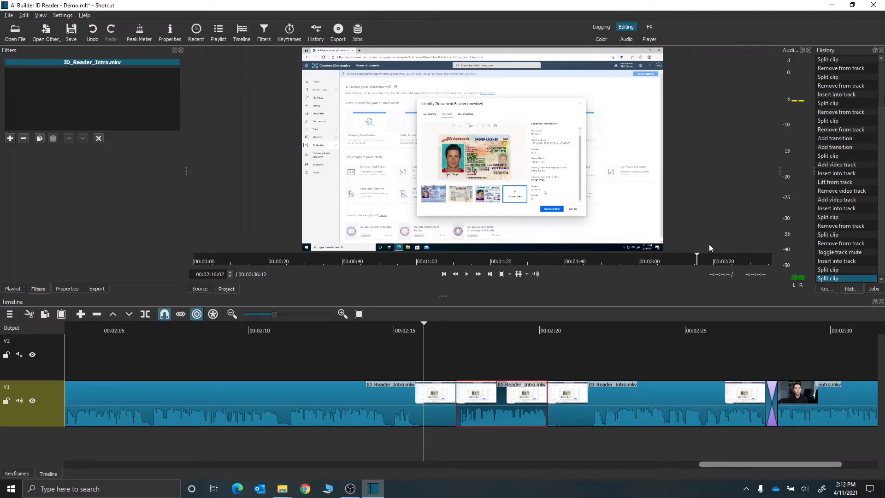
- Add Mask: Simple Shape and Blur: Exponential filters to the short split ID_Reader_Intro clip around 00:02:17:42
left_click(472, 328)
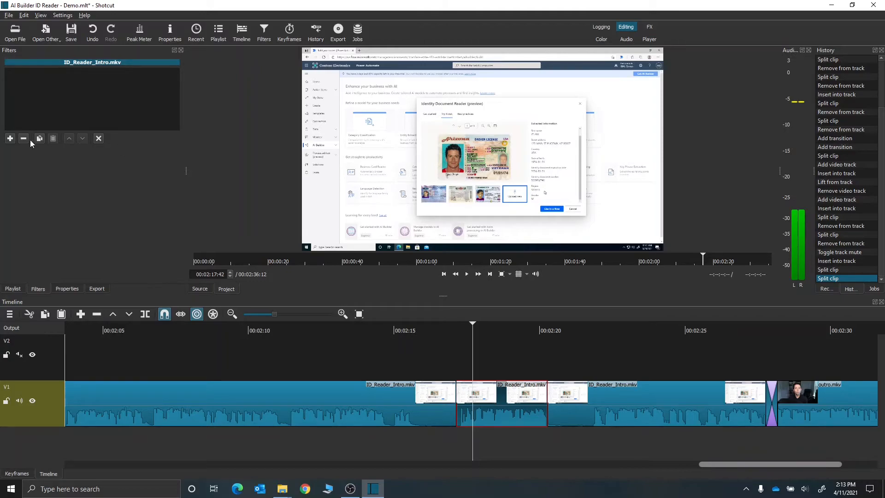
left_click(10, 138)
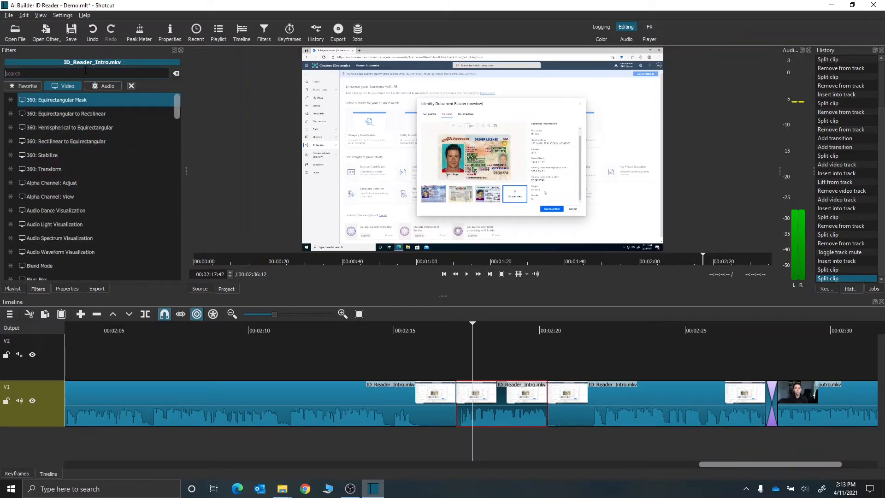
type("shape")
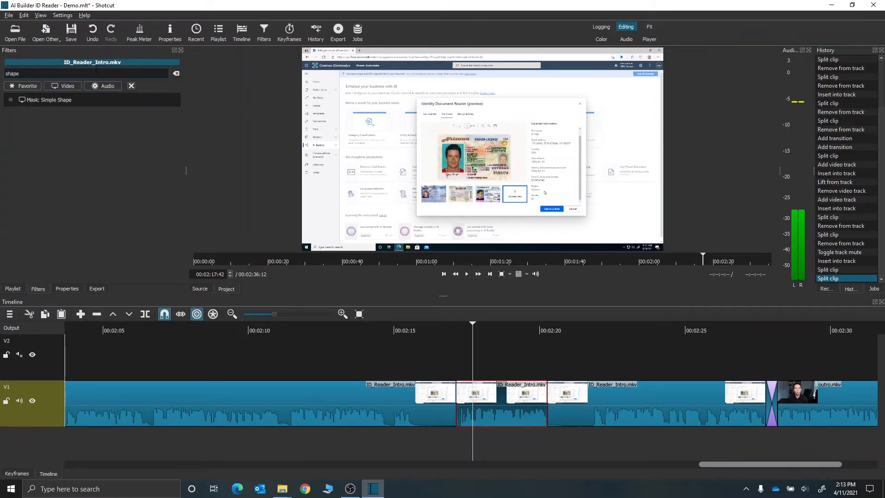
left_click(62, 100)
left_click(9, 138)
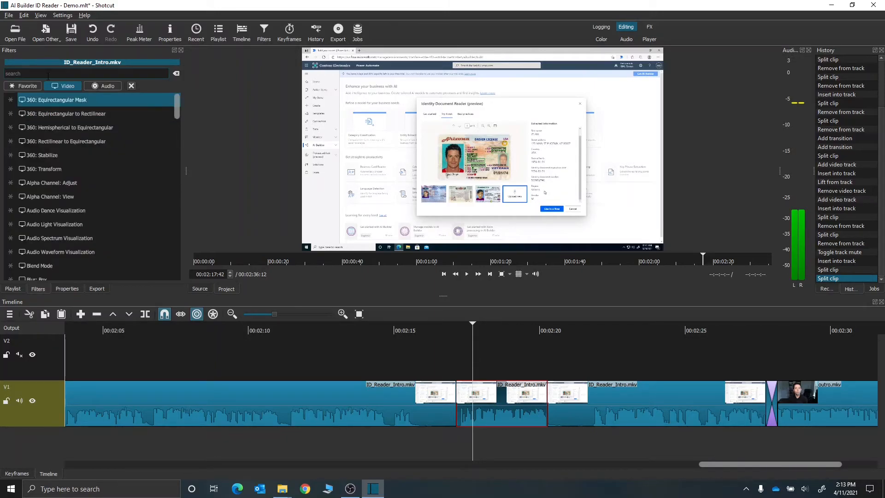
type("blur")
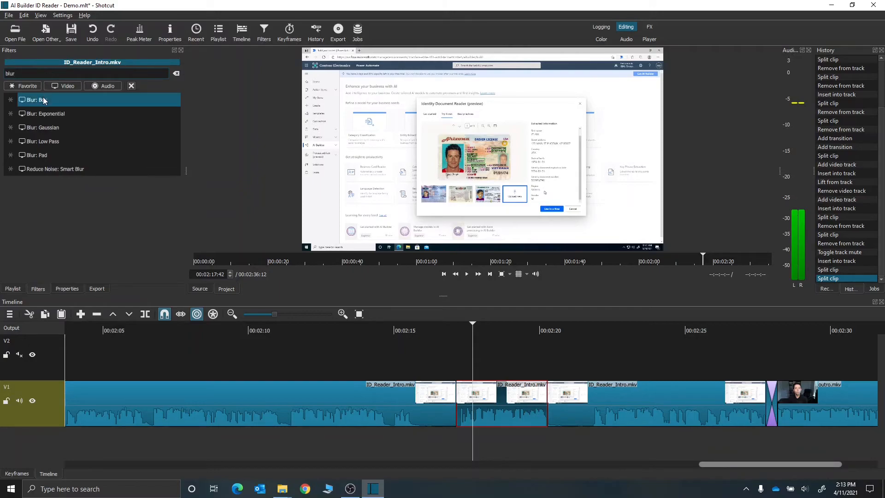
left_click(50, 118)
- Add a Mask: Apply filter after the blur, enable it, and set the Blur: Exponential amount to 100
left_click(11, 139)
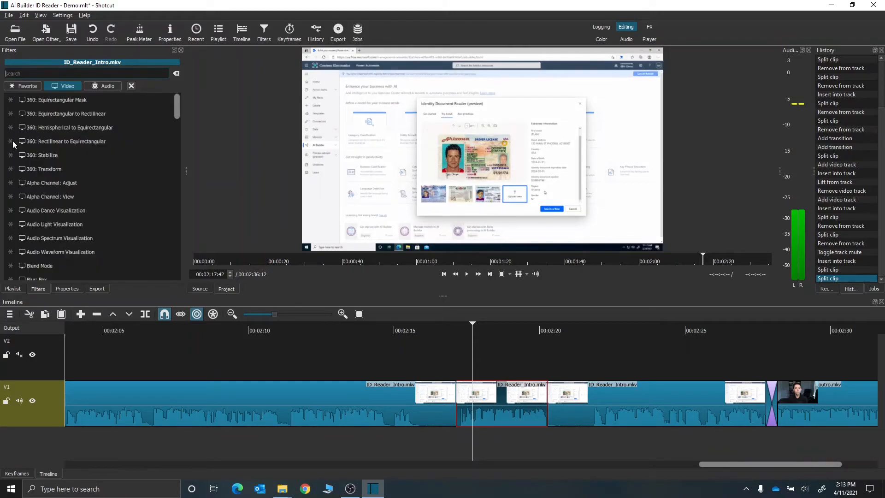
type("app")
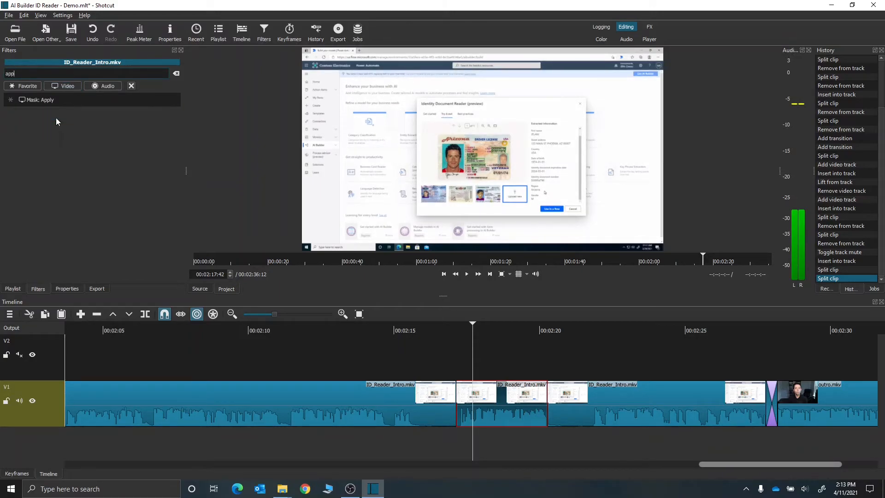
left_click(50, 99)
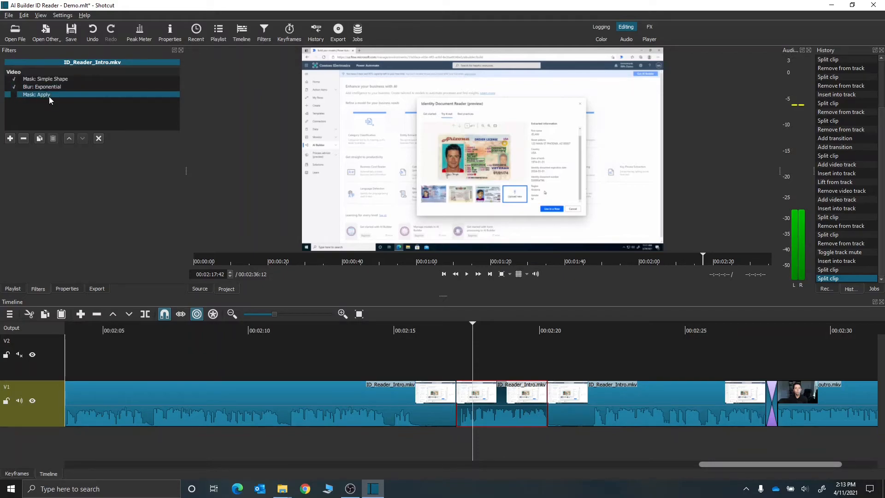
left_click(14, 95)
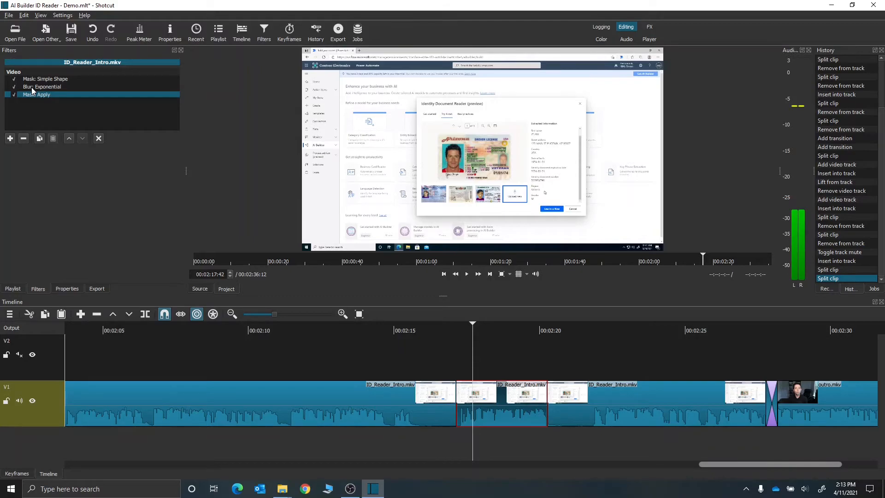
left_click(32, 87)
left_click_drag(77, 168, 88, 166)
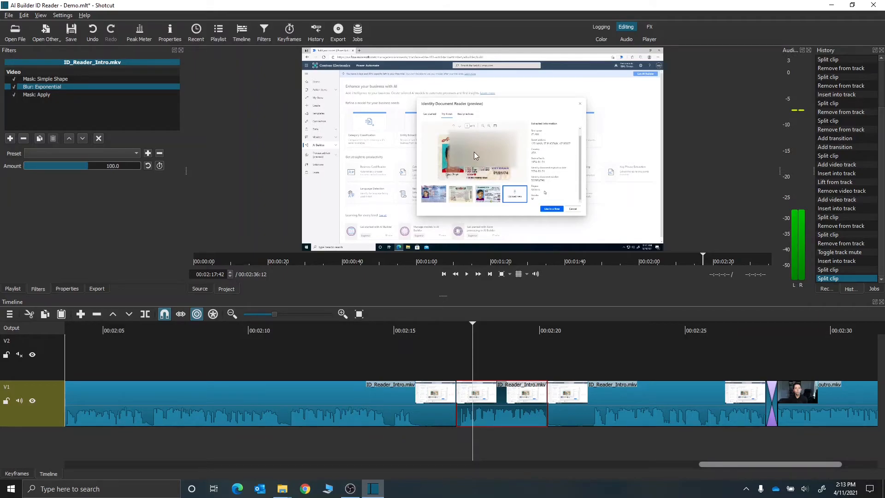
- Position the rectangular mask over the ID card at horizontal 48.09% and vertical 53.18%, and set its height to 12%
left_click(56, 80)
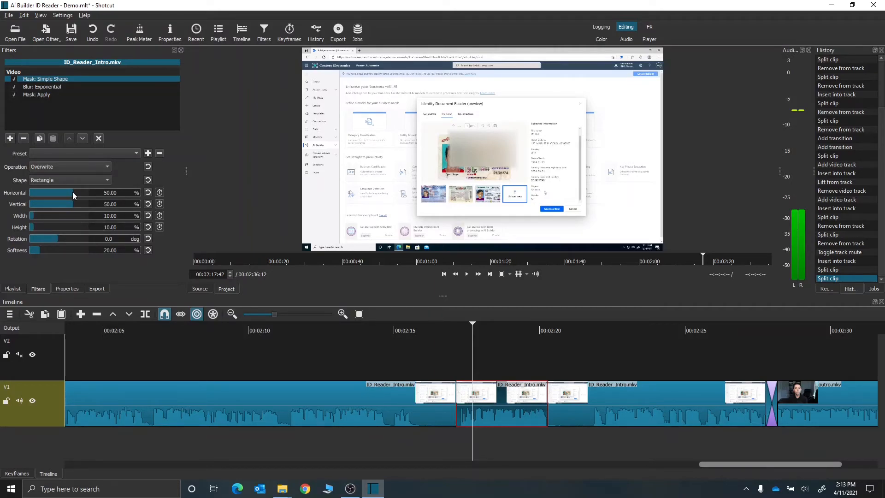
mouse_move(73, 192)
left_mouse_down()
mouse_move(65, 192)
mouse_move(74, 195)
left_mouse_up()
left_click_drag(73, 195, 74, 194)
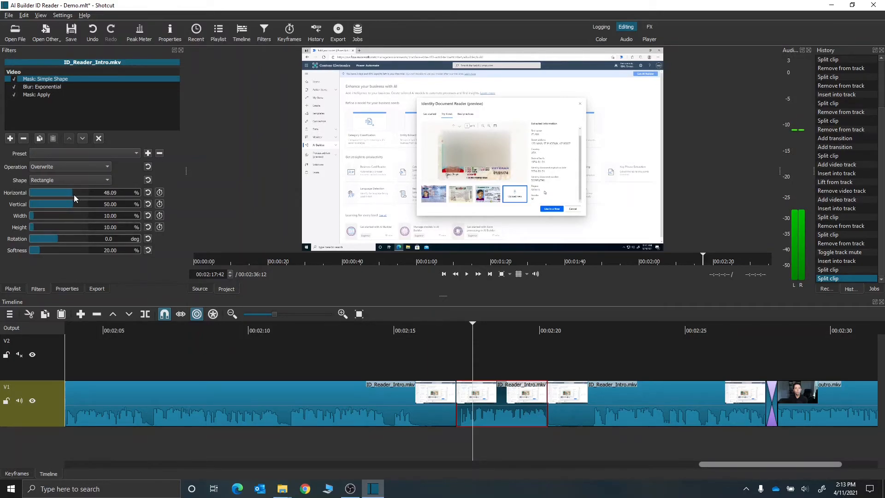
left_click_drag(74, 194, 75, 195)
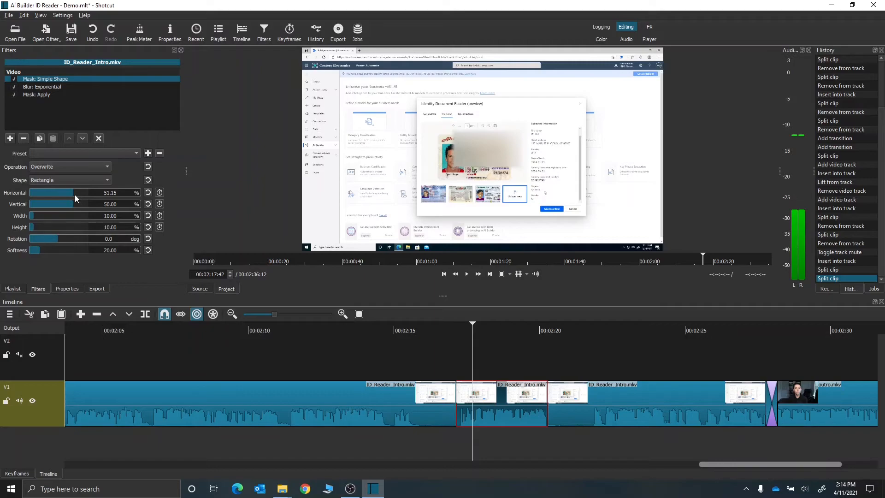
left_click_drag(75, 194, 74, 195)
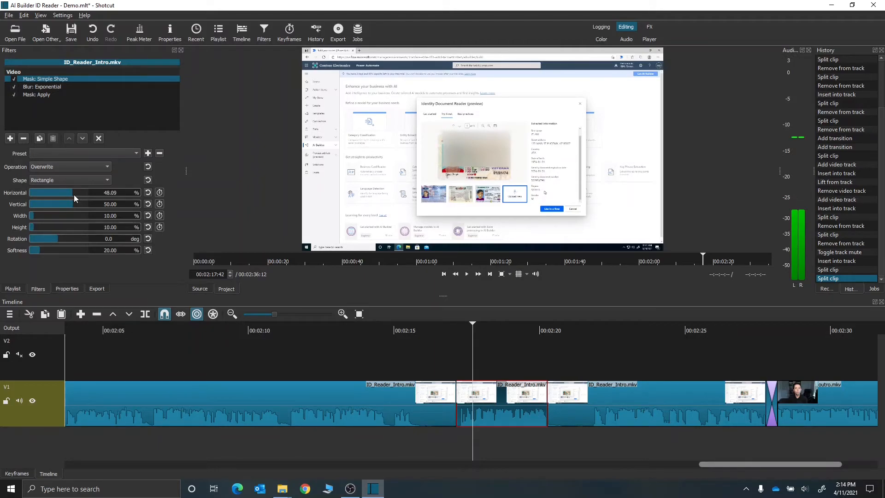
mouse_move(71, 203)
left_mouse_down()
mouse_move(85, 202)
mouse_move(63, 203)
left_mouse_up()
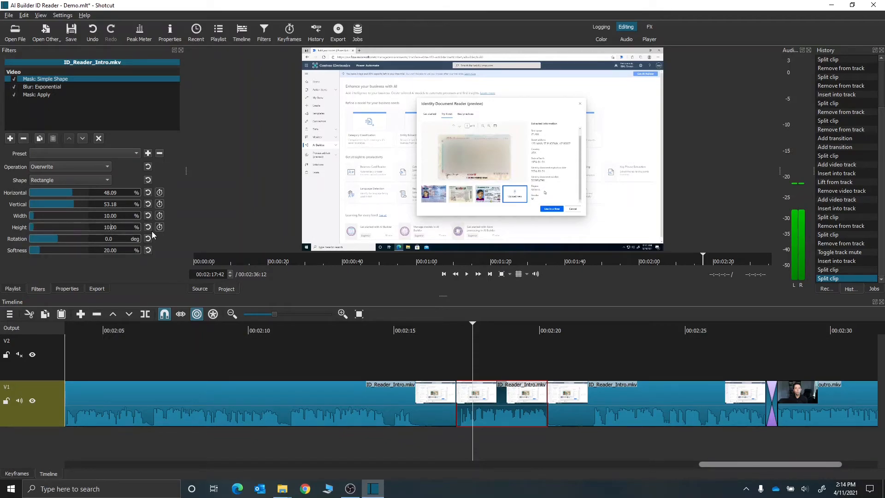
key("BackSpace")
type("2")
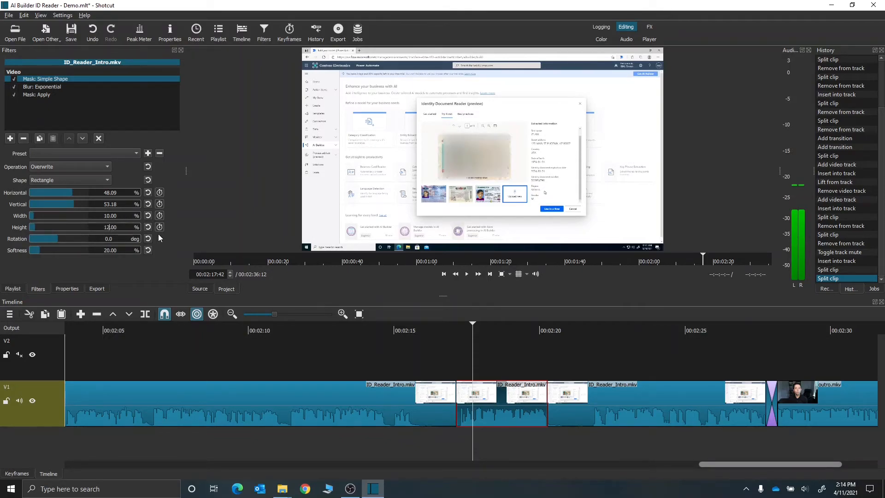
- Set the Mask: Simple Shape height to 15% and width to 12%, and play back the blurred ID card section
key("BackSpace")
type("5")
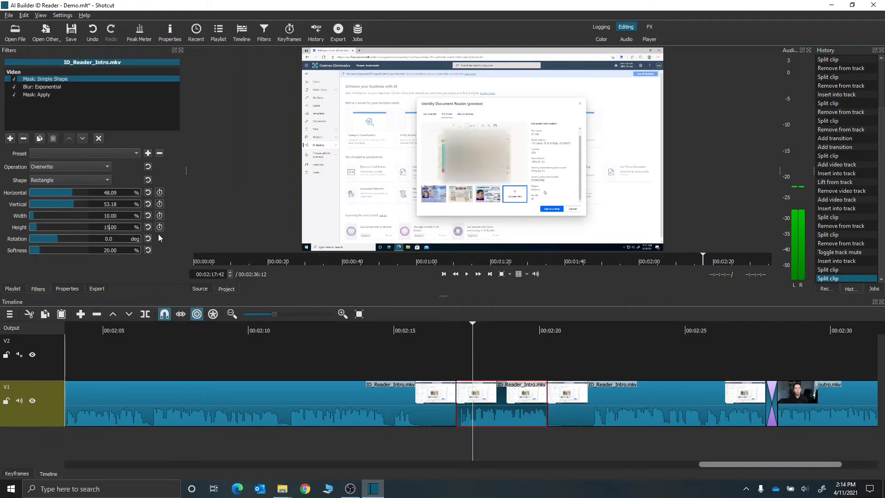
left_click(105, 215)
key("BackSpace")
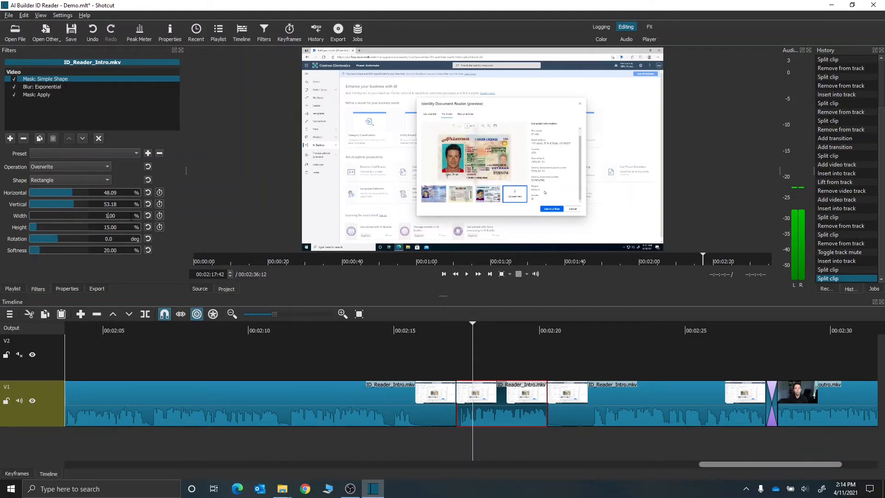
type("2")
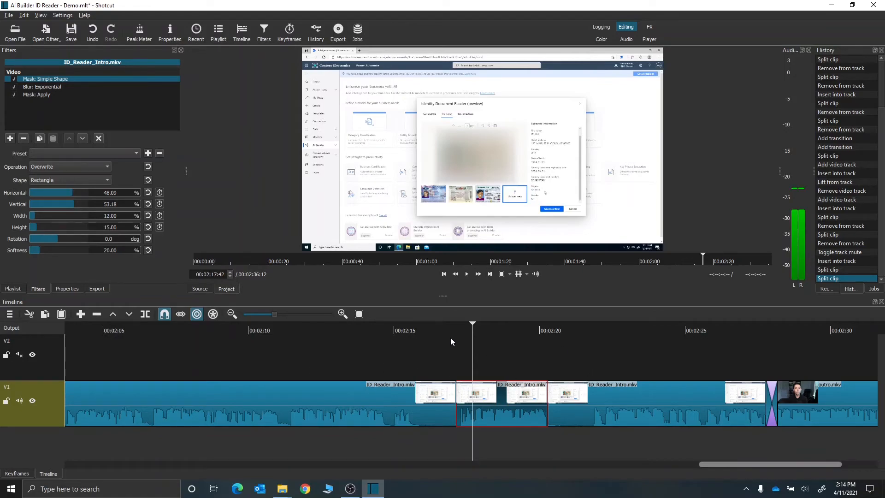
left_click(431, 336)
key("space")
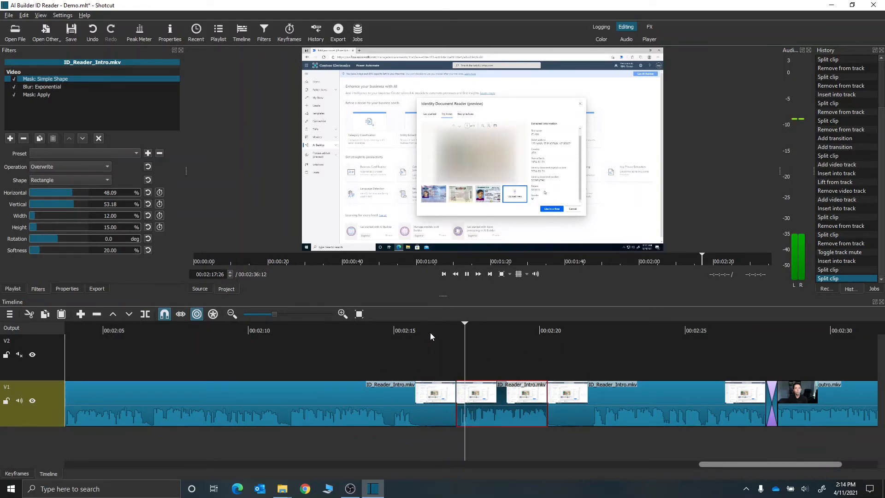
key("space")
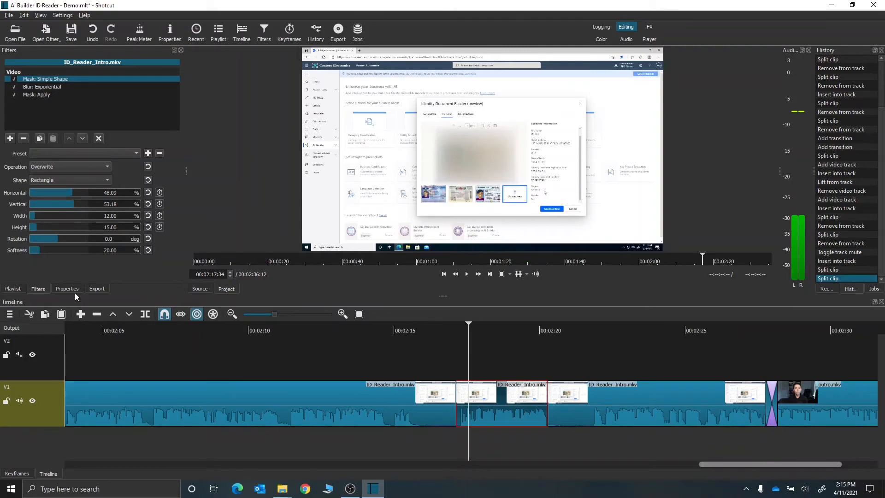
- Open the export settings, choose the stock YouTube preset and show its advanced options
left_click(96, 288)
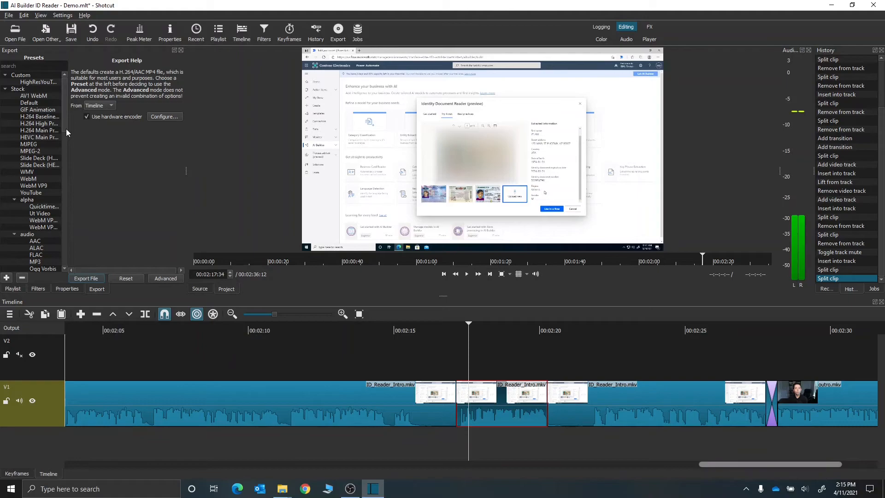
left_click(35, 194)
left_click(162, 277)
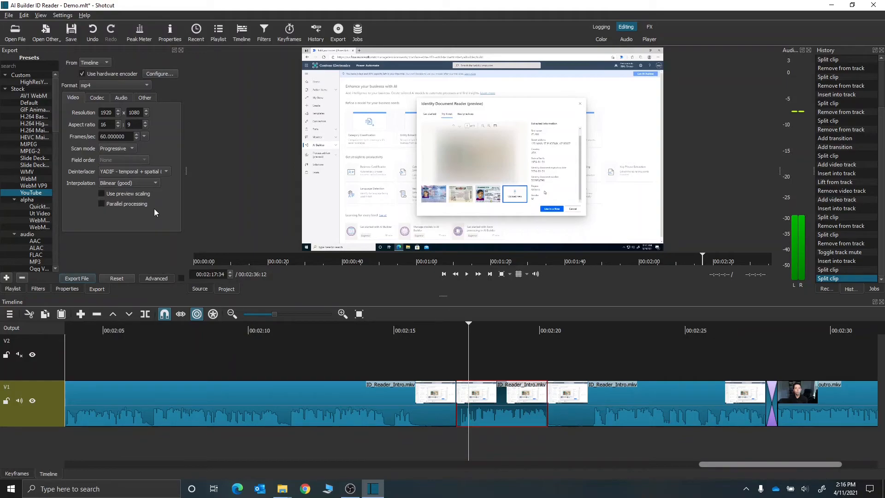
- Examine the YouTube preset's deinterlacer and interpolation choices and its video, codec and audio settings
left_click(159, 173)
left_click(162, 172)
left_click(156, 181)
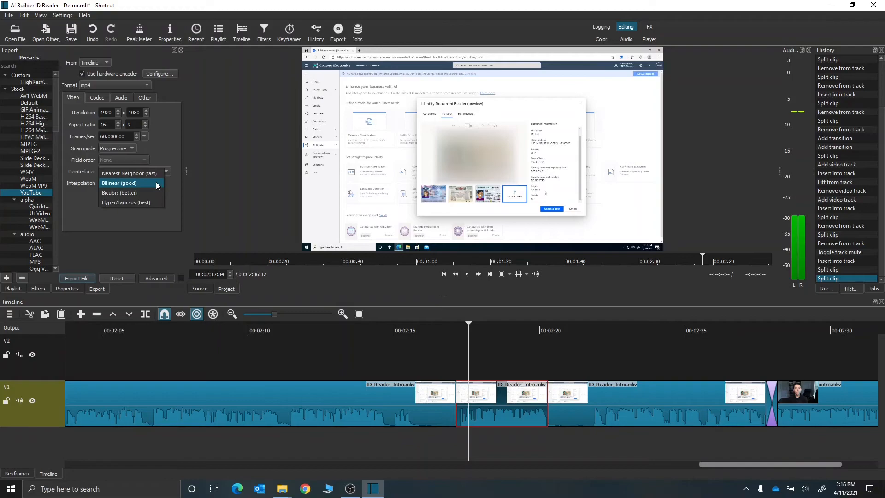
left_click(189, 184)
left_click(96, 99)
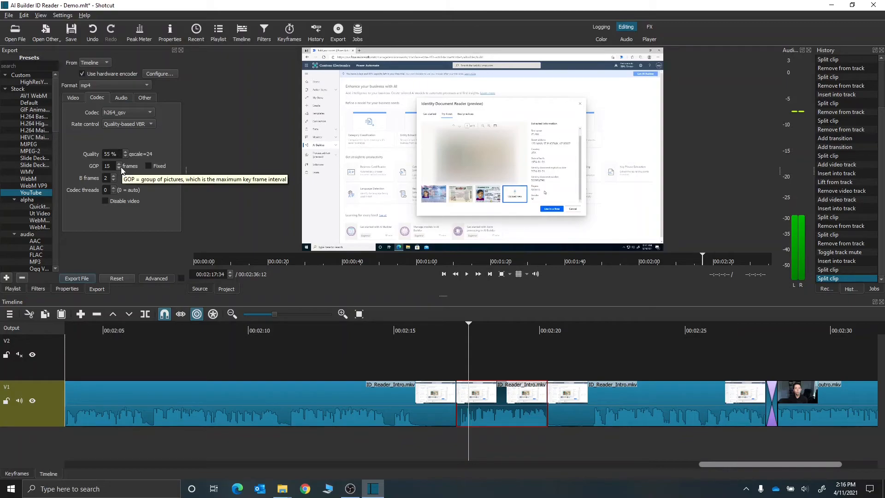
left_click(119, 98)
left_click(91, 98)
left_click(83, 97)
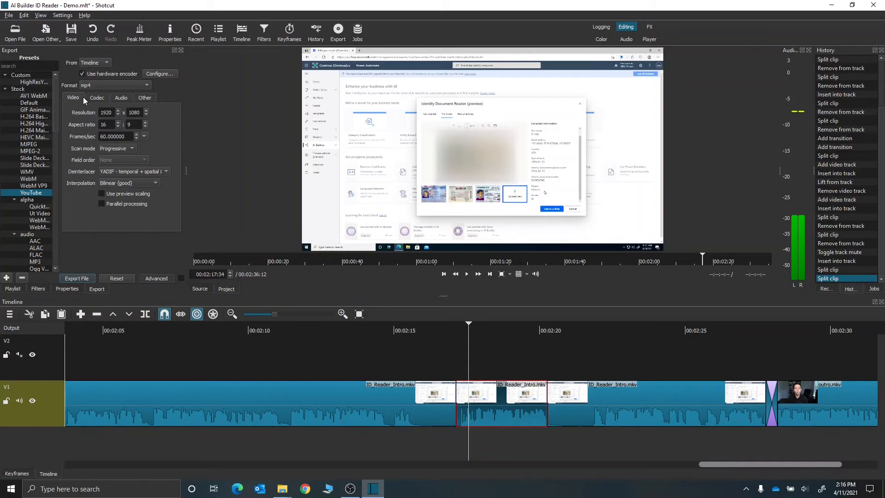
left_click(105, 97)
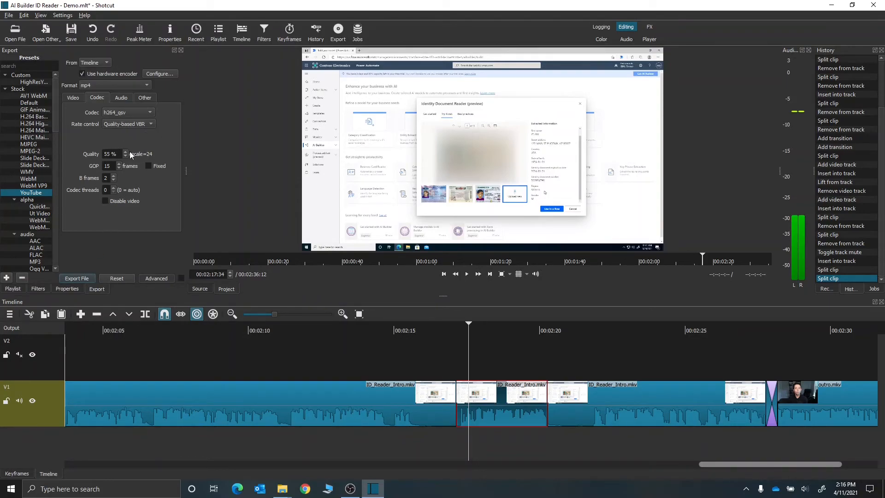
- Apply the custom high-resolution YouTube export preset and review its codec and video settings
scroll(126, 153, "up", 3)
left_click(36, 83)
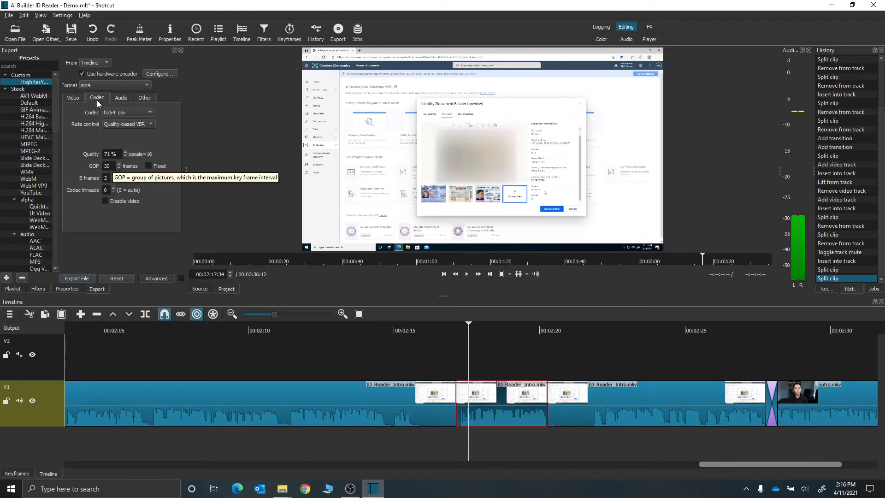
left_click(74, 97)
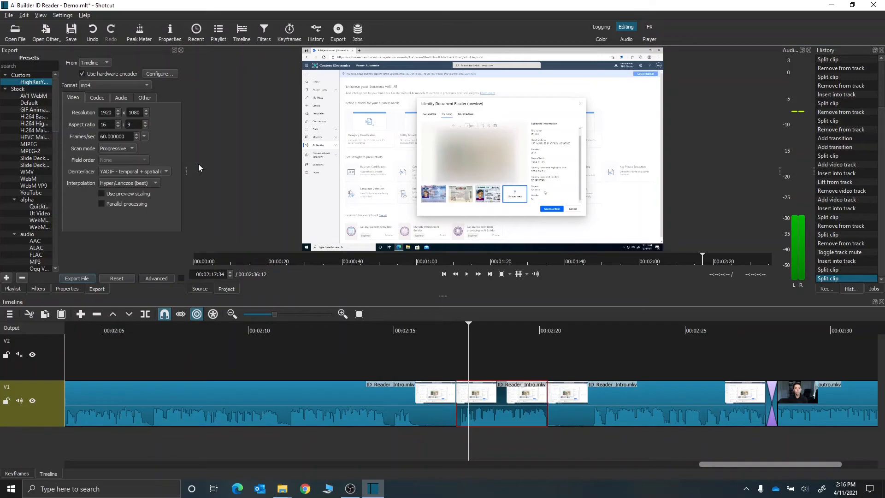
- Export the timeline to the project folder as "AI Builder ID Reader - Demo.mp4"
left_click(76, 278)
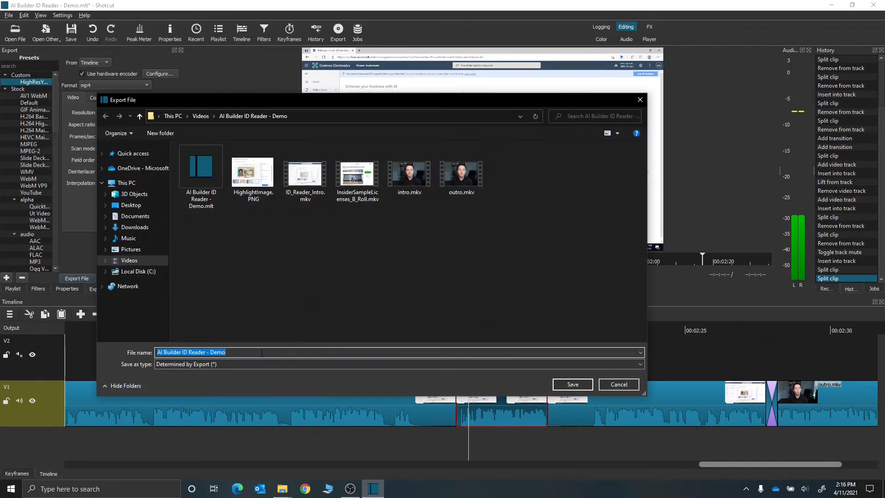
left_click(246, 352)
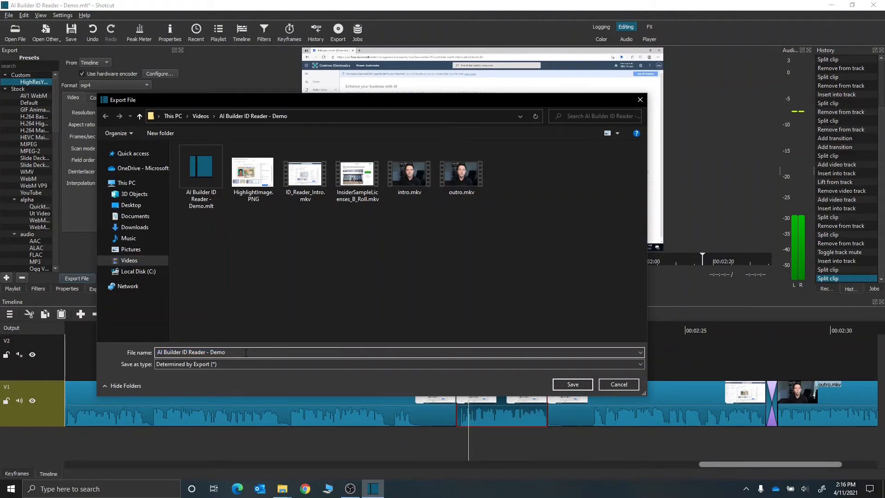
type(".mp4")
left_click(572, 384)
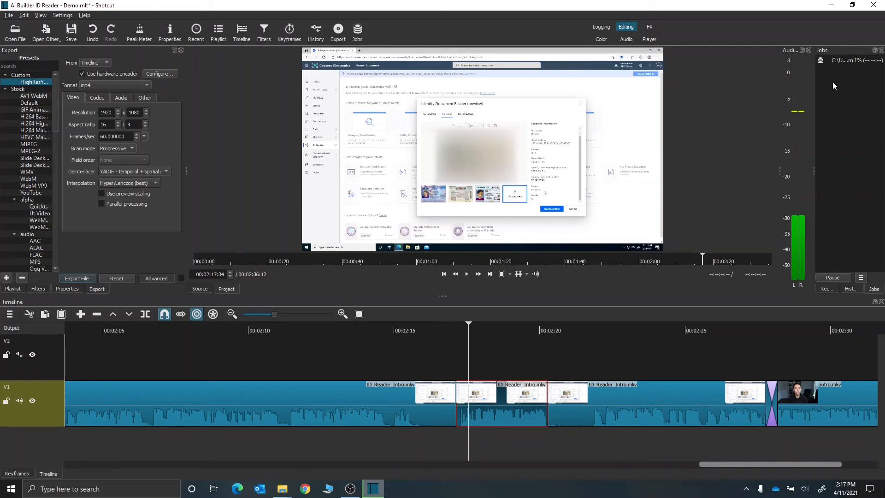
- Check the running export job's progress and available actions in the job list
right_click(837, 56)
left_click(841, 61)
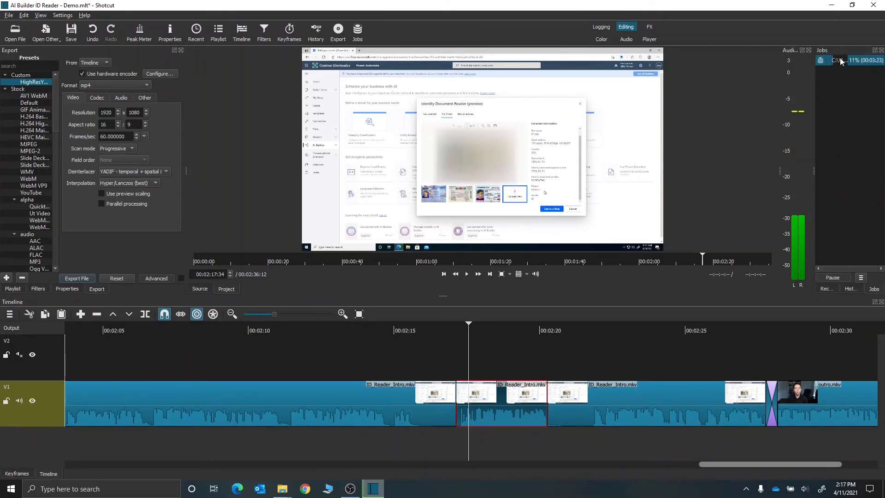
right_click(837, 57)
left_click(837, 67)
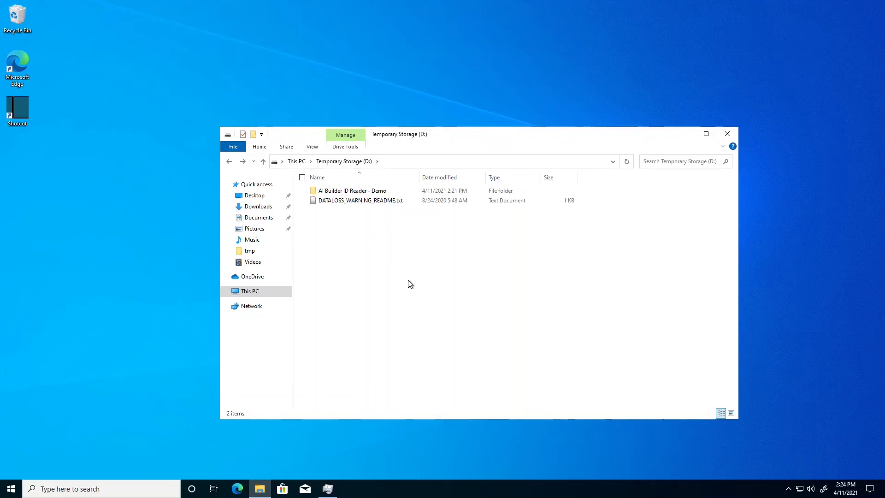
- Check the CPU in Task Manager, and open AI Builder ID Reader - Demo.mlt from its folder on Temporary Storage (D:) in Shotcut
left_click(328, 489)
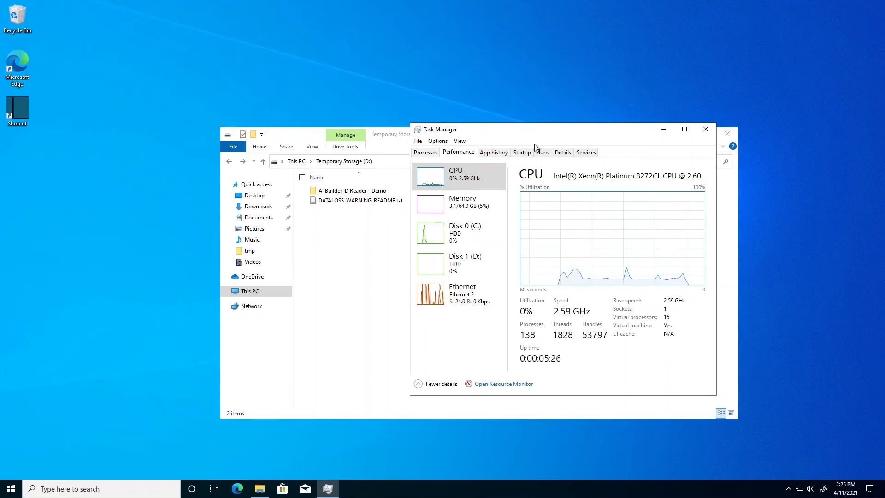
left_click(663, 129)
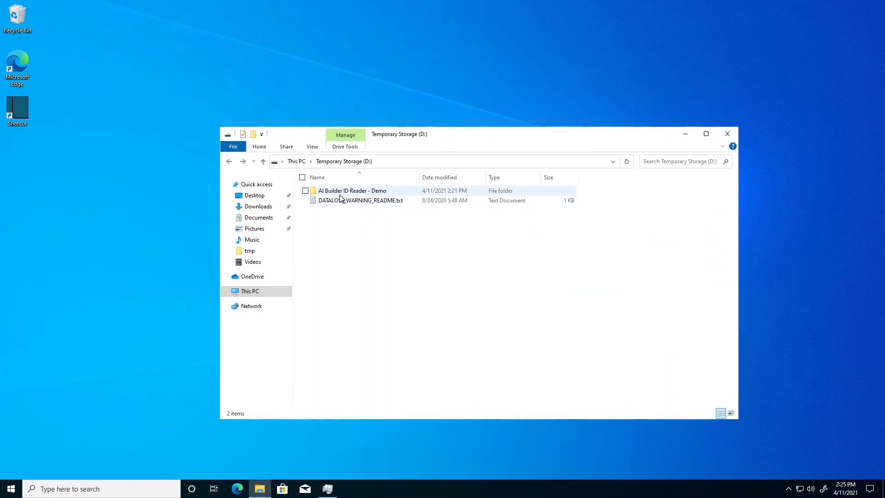
double_click(340, 194)
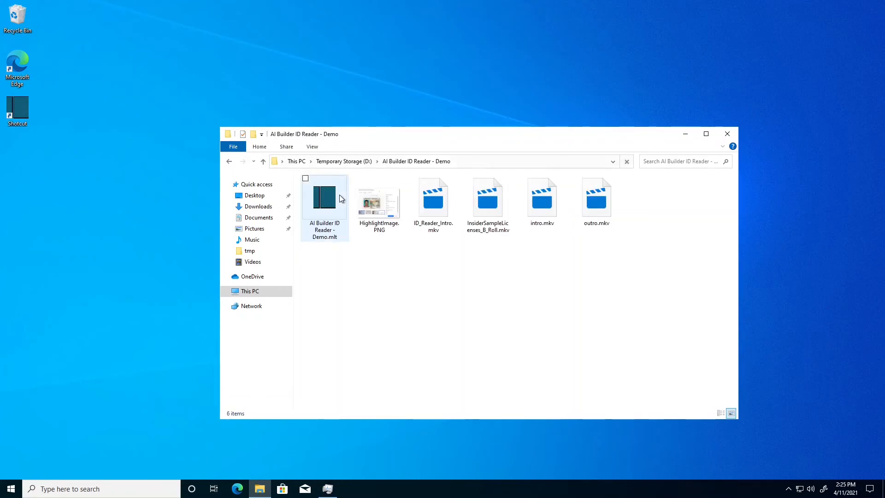
double_click(333, 206)
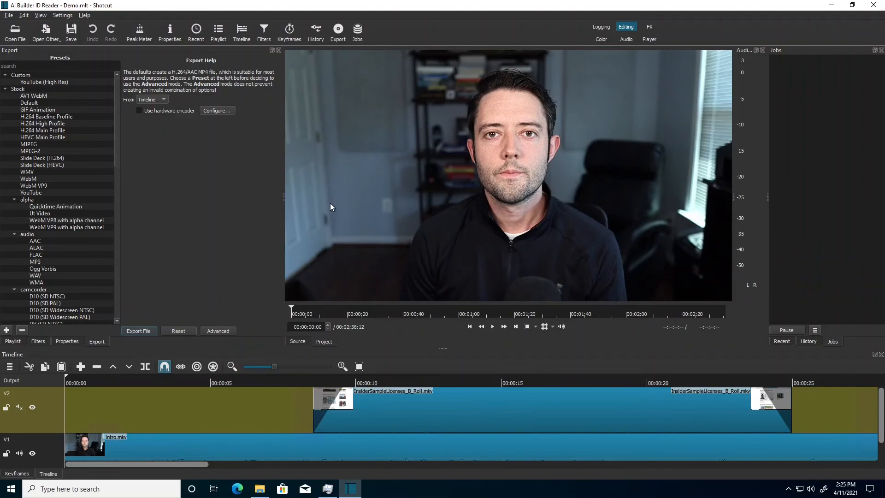
- Export the project with the YouTube (High Res) preset as "AI Builder ID Reader - Demo.mp4" in its folder on drive D:
left_click(54, 84)
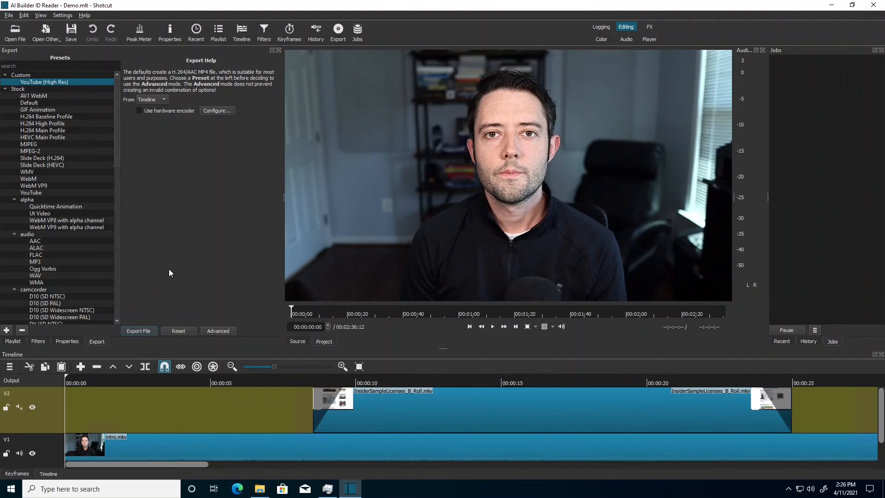
left_click(145, 333)
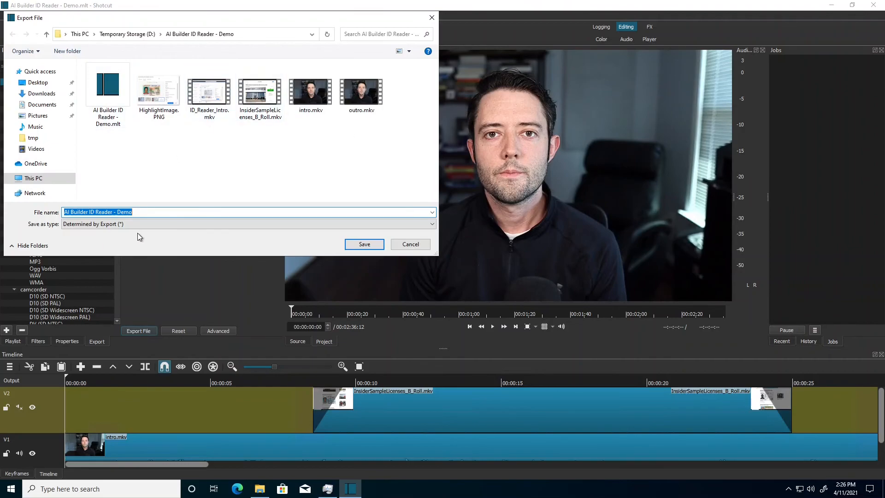
left_click(152, 212)
type(".mp4")
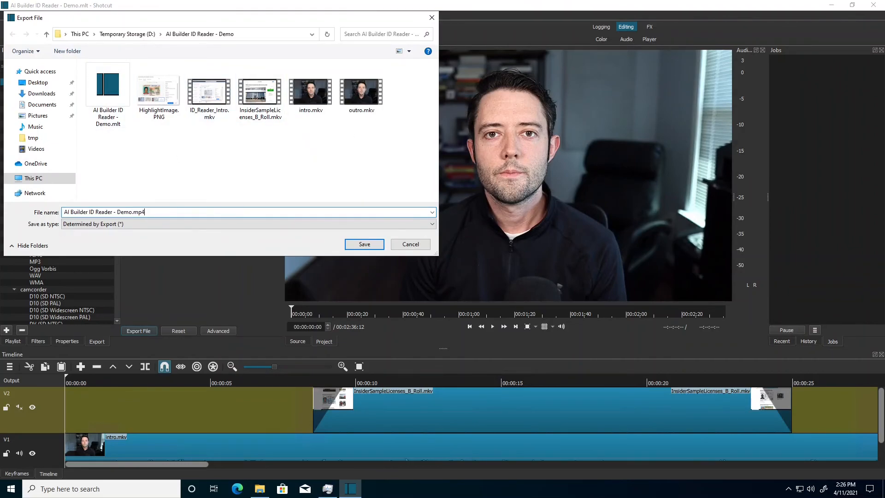
key("Return")
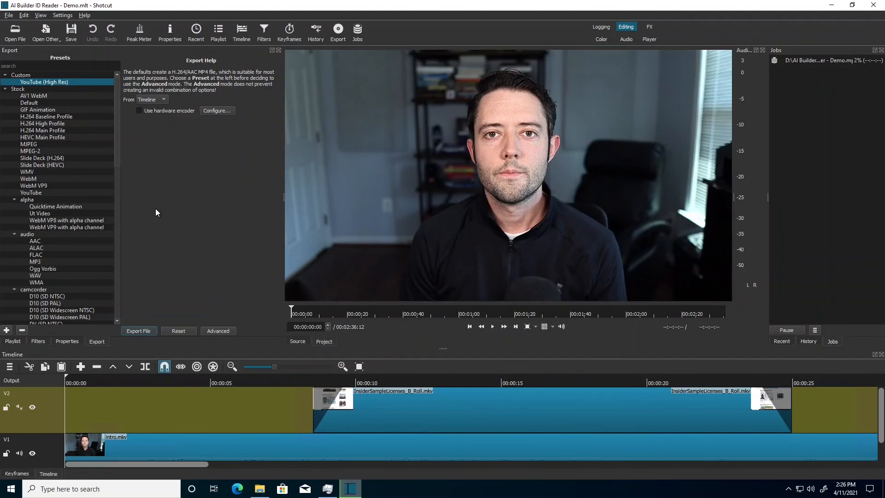
- Switch to Task Manager and move its window aside to monitor CPU performance during the export
left_click(328, 488)
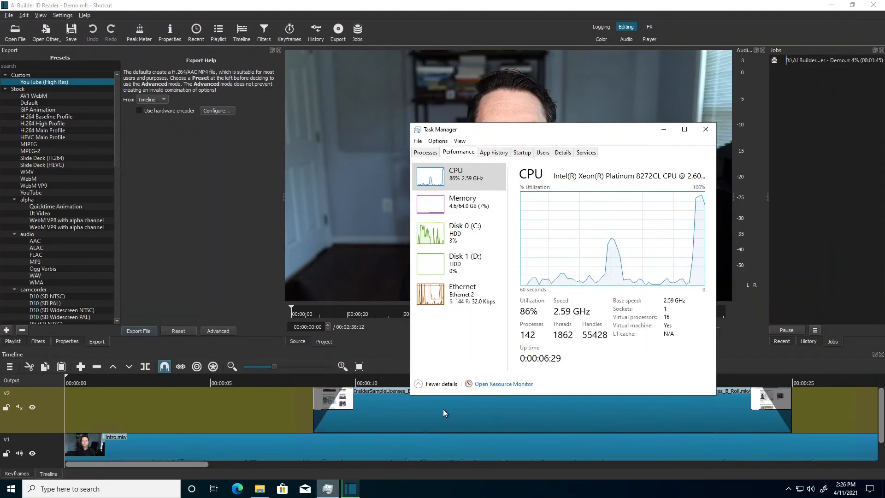
left_click_drag(516, 129, 425, 118)
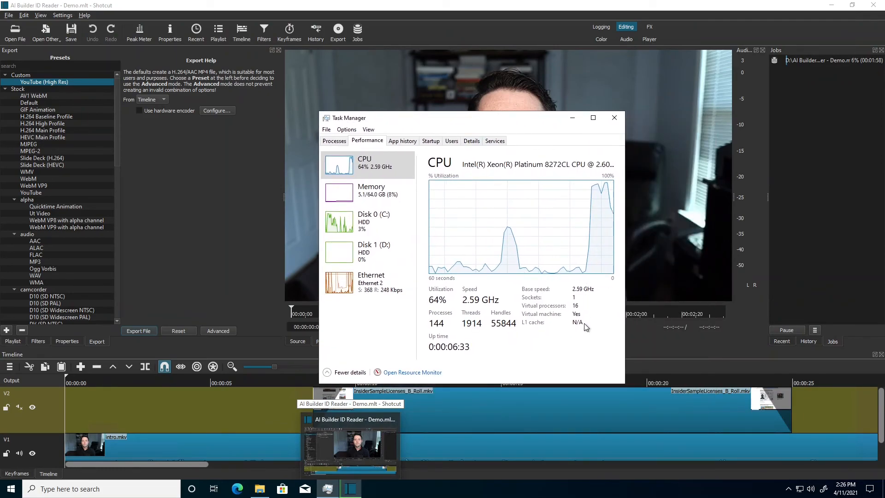